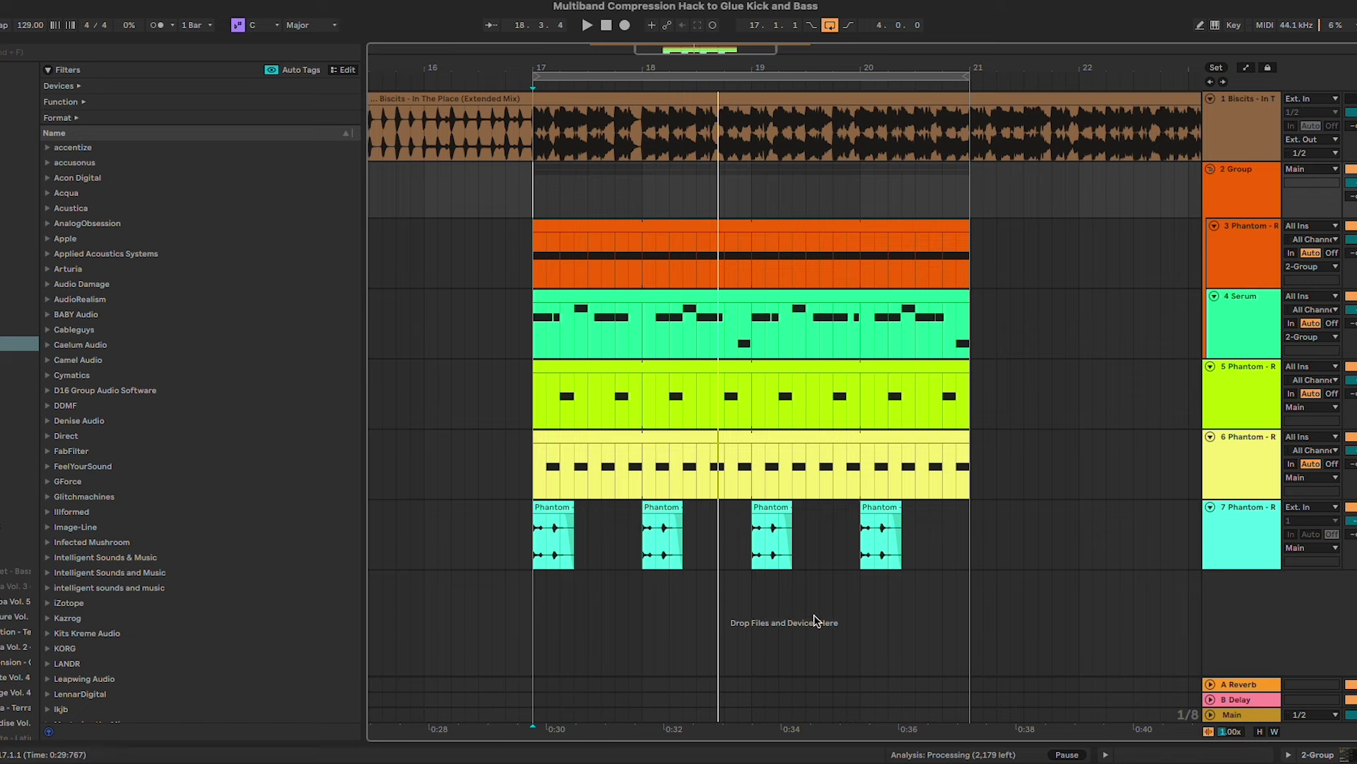
Scroll the arrangement and play from bar 17
scroll(627, 460, left, 2)
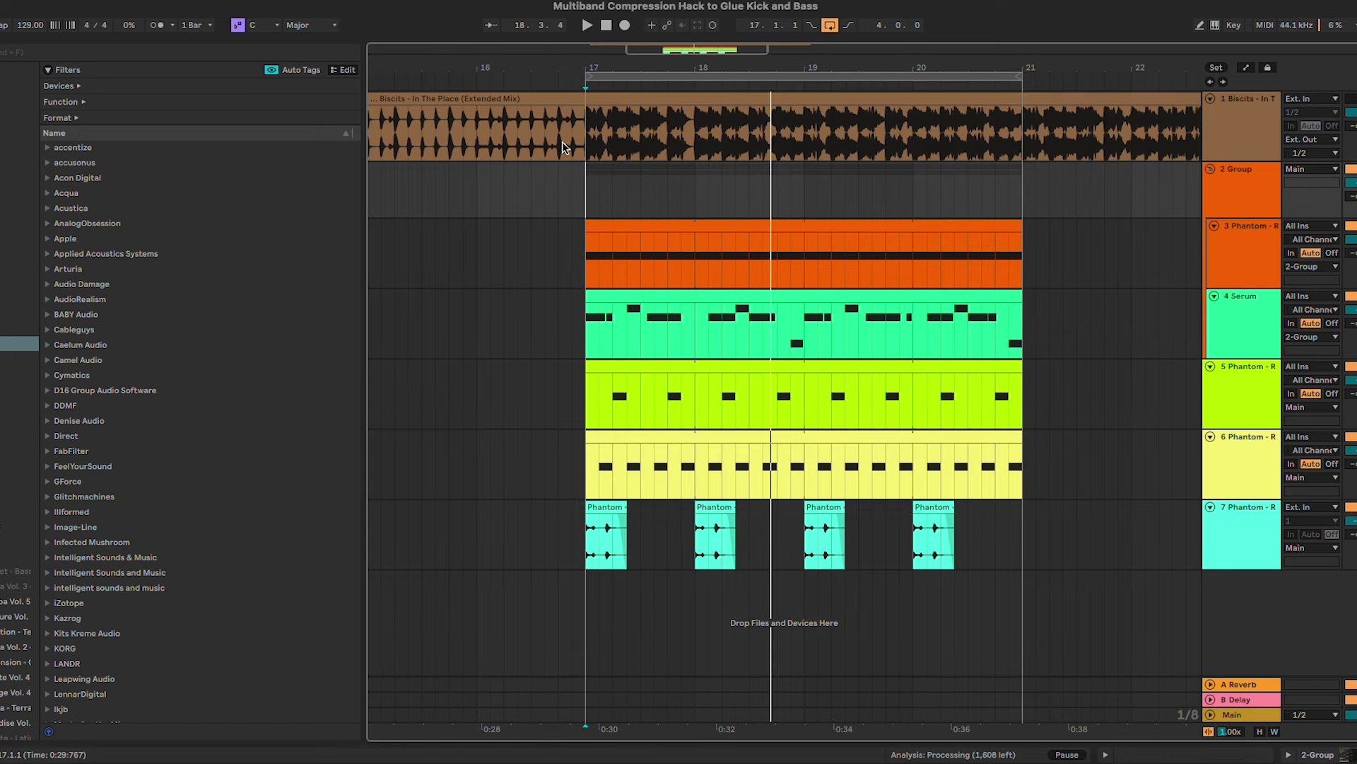
scroll(424, 125, left, 1)
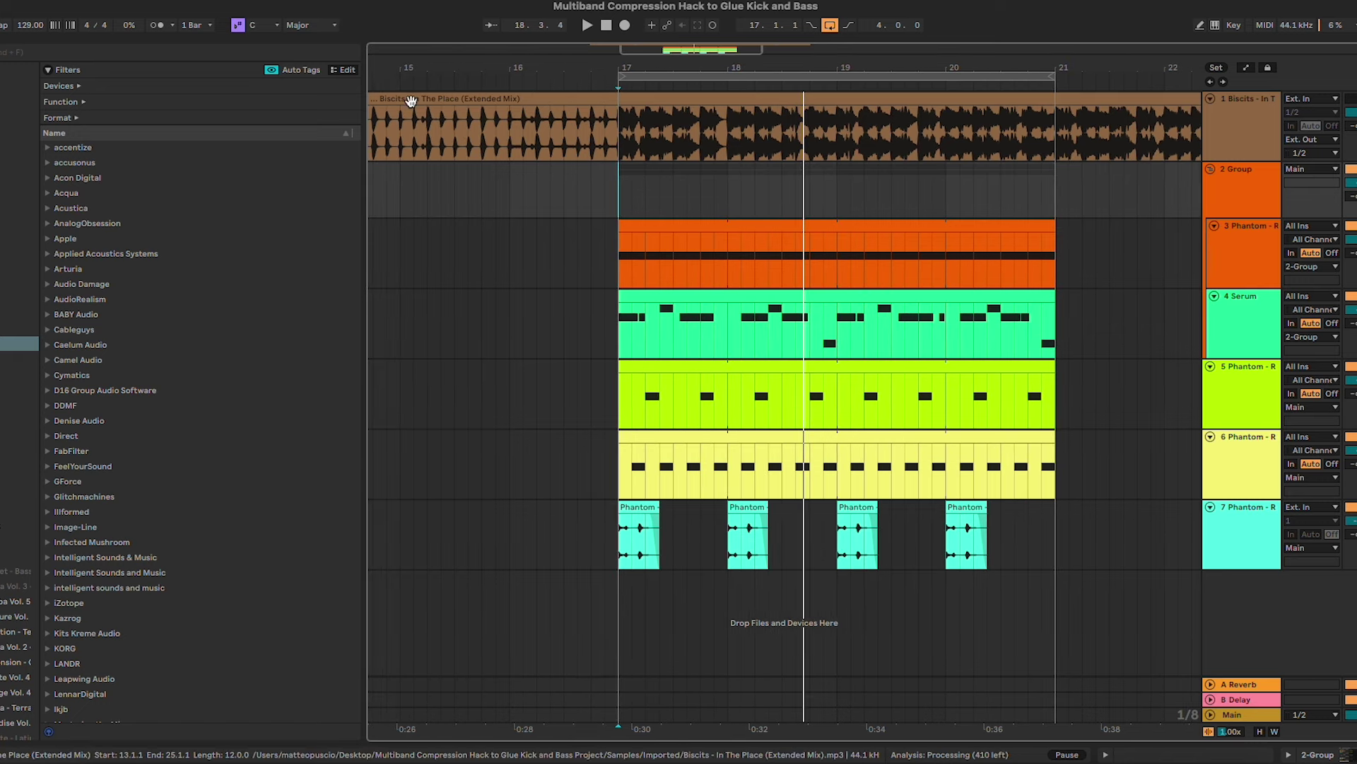
scroll(1058, 417, right, 2)
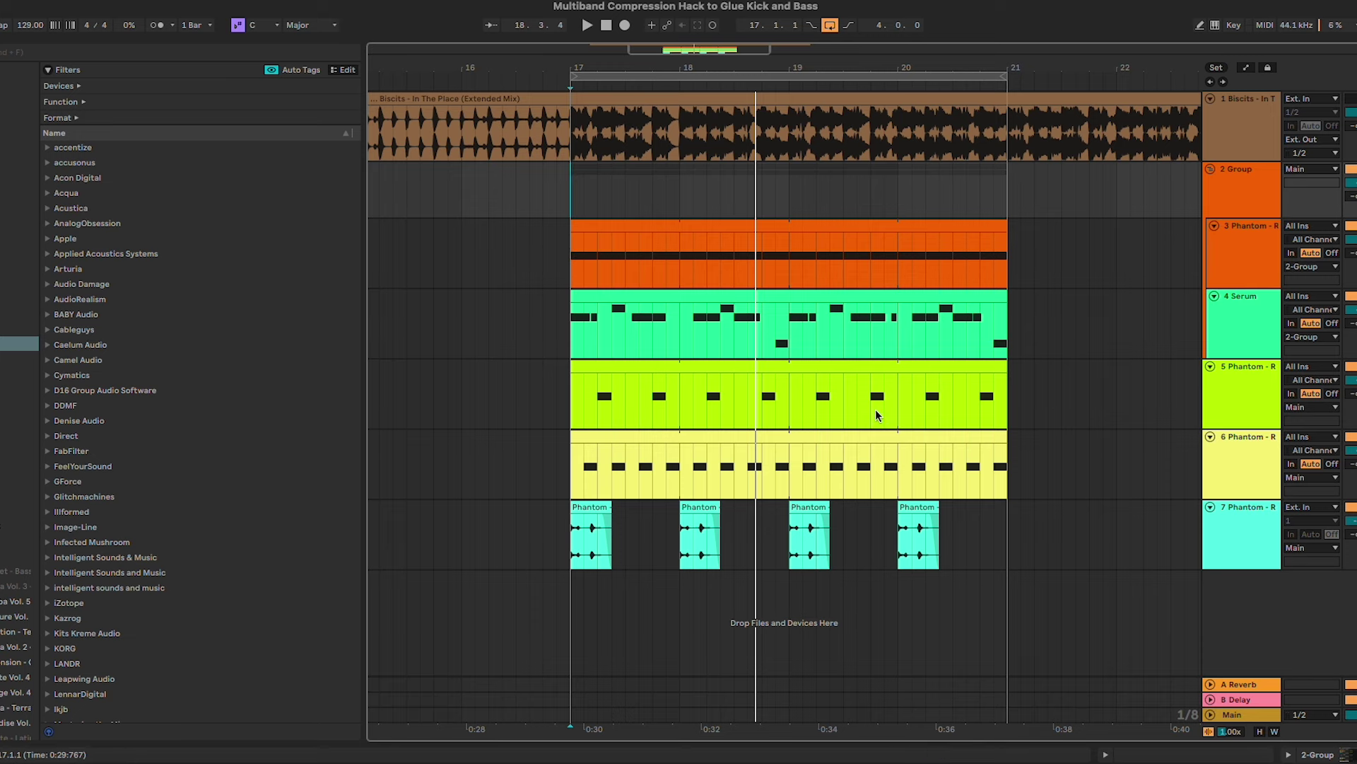
scroll(672, 164, left, 1)
click(578, 132)
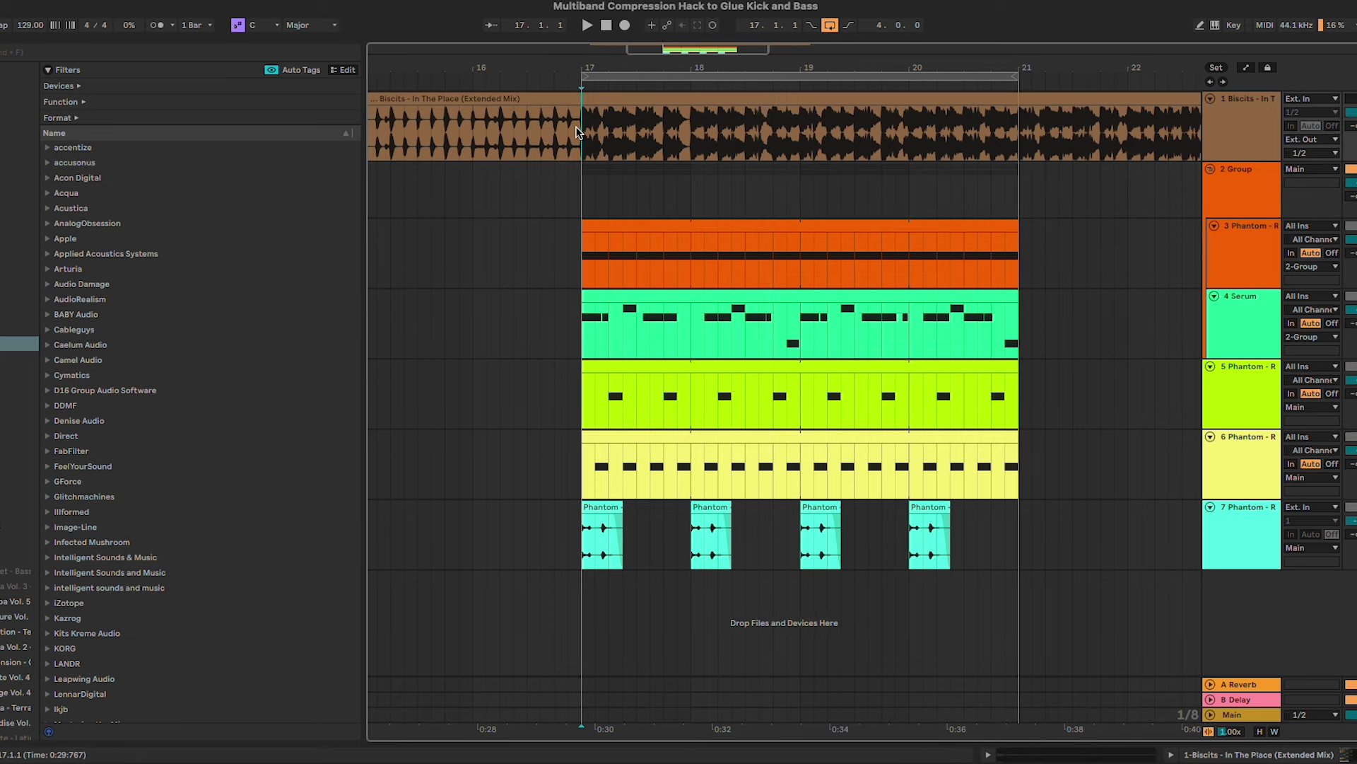
key(space)
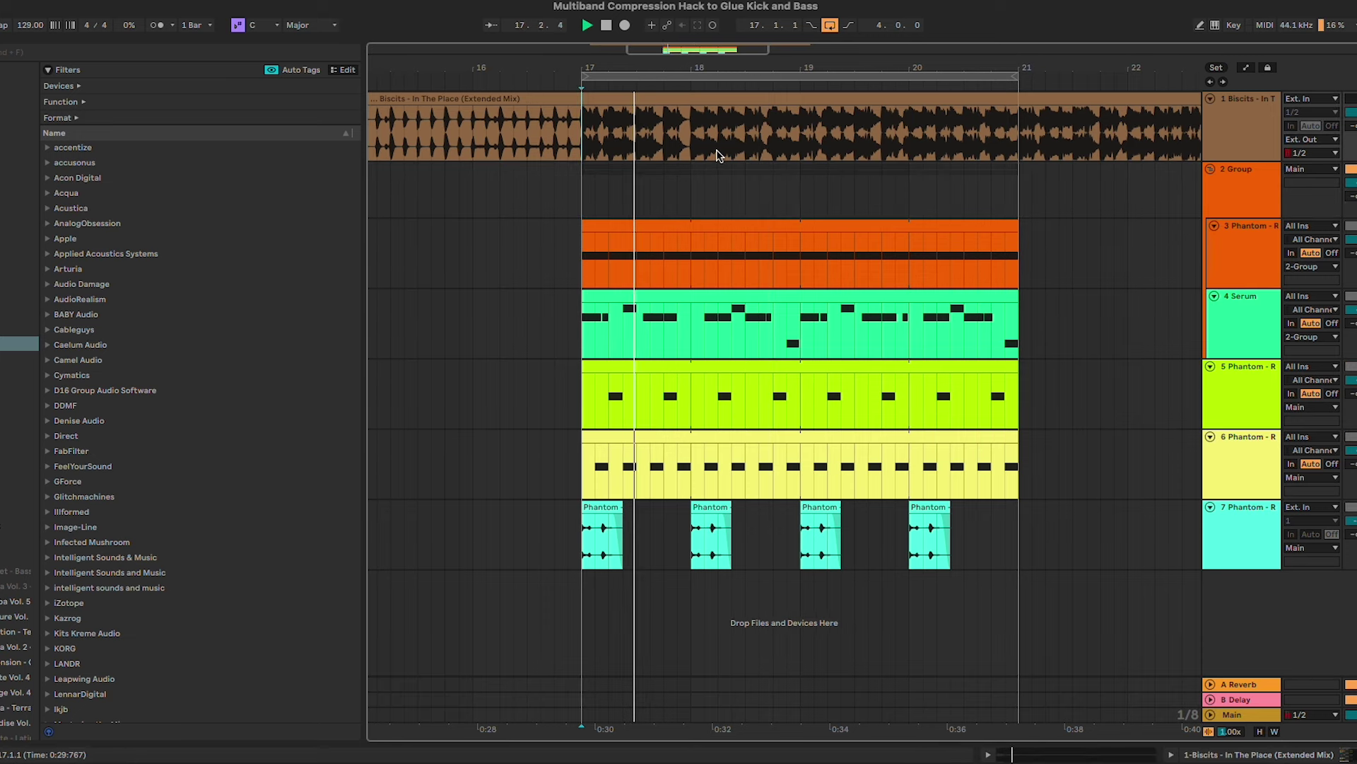
Unwarp the Biscits reference clip, replay from bar 17, and inspect the Serum bass clip's notes
double_click(885, 99)
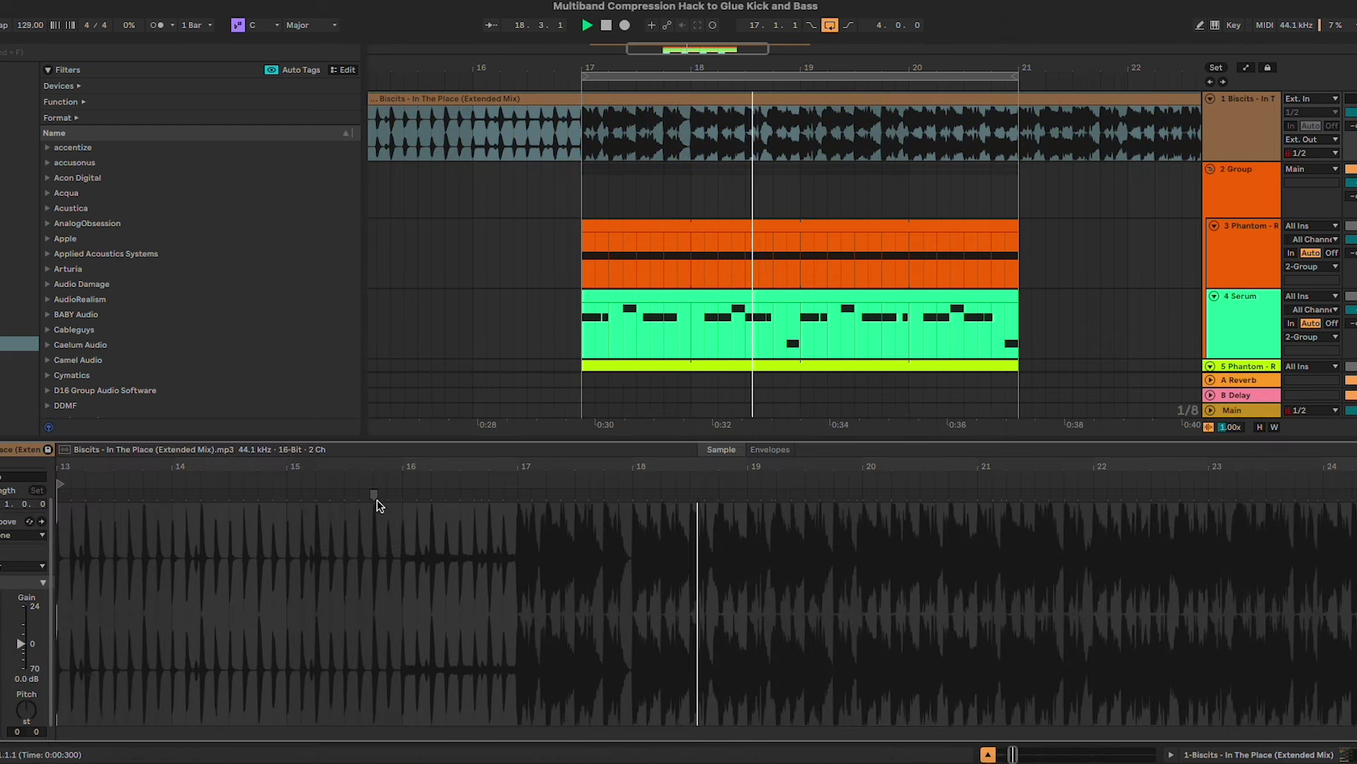
click(14, 551)
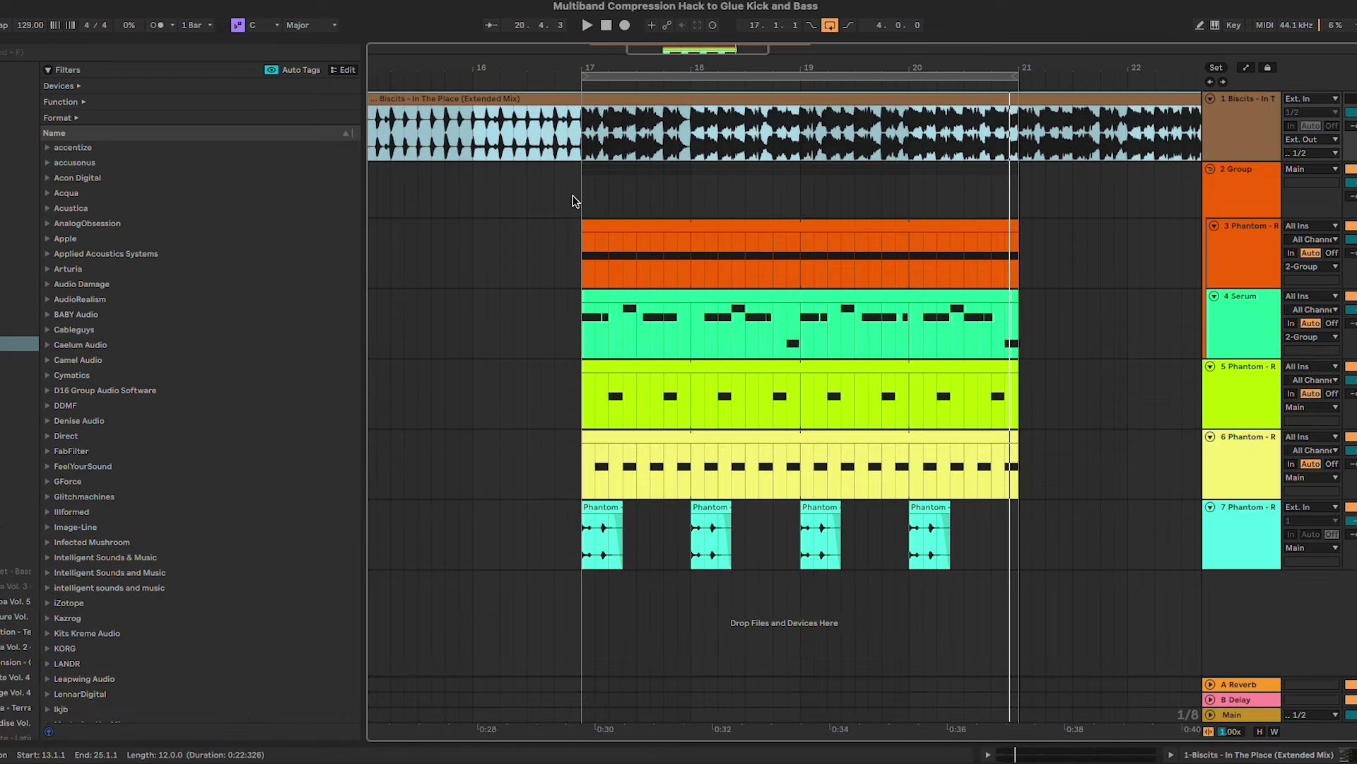
click(581, 201)
key(space)
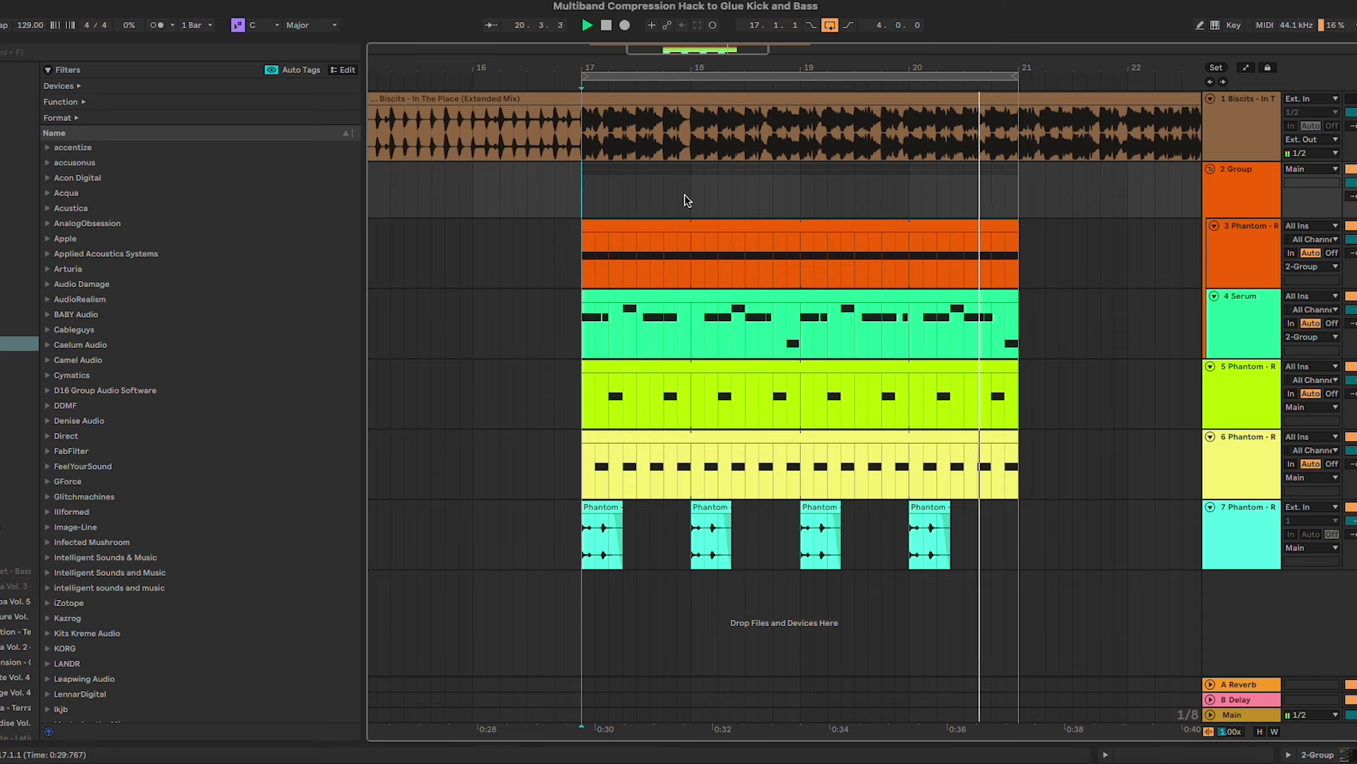
key(space)
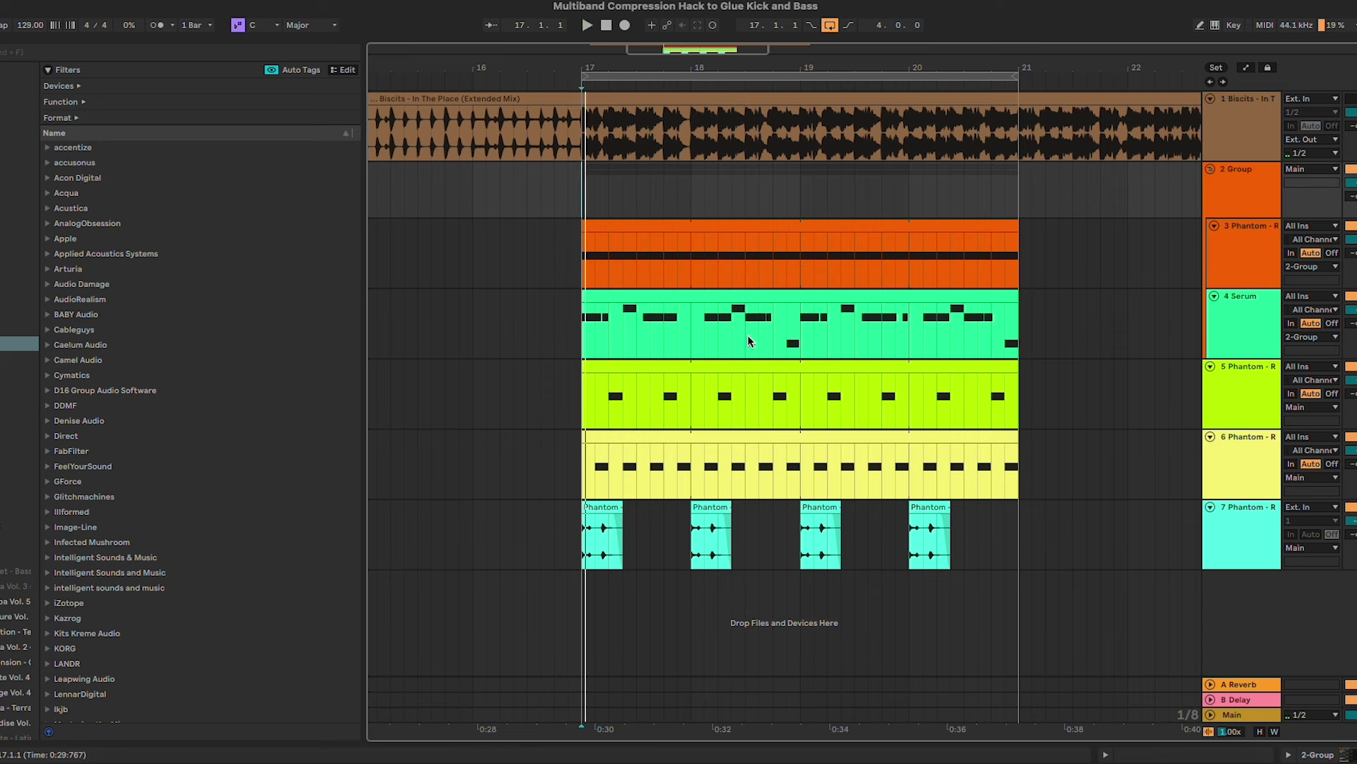
double_click(752, 298)
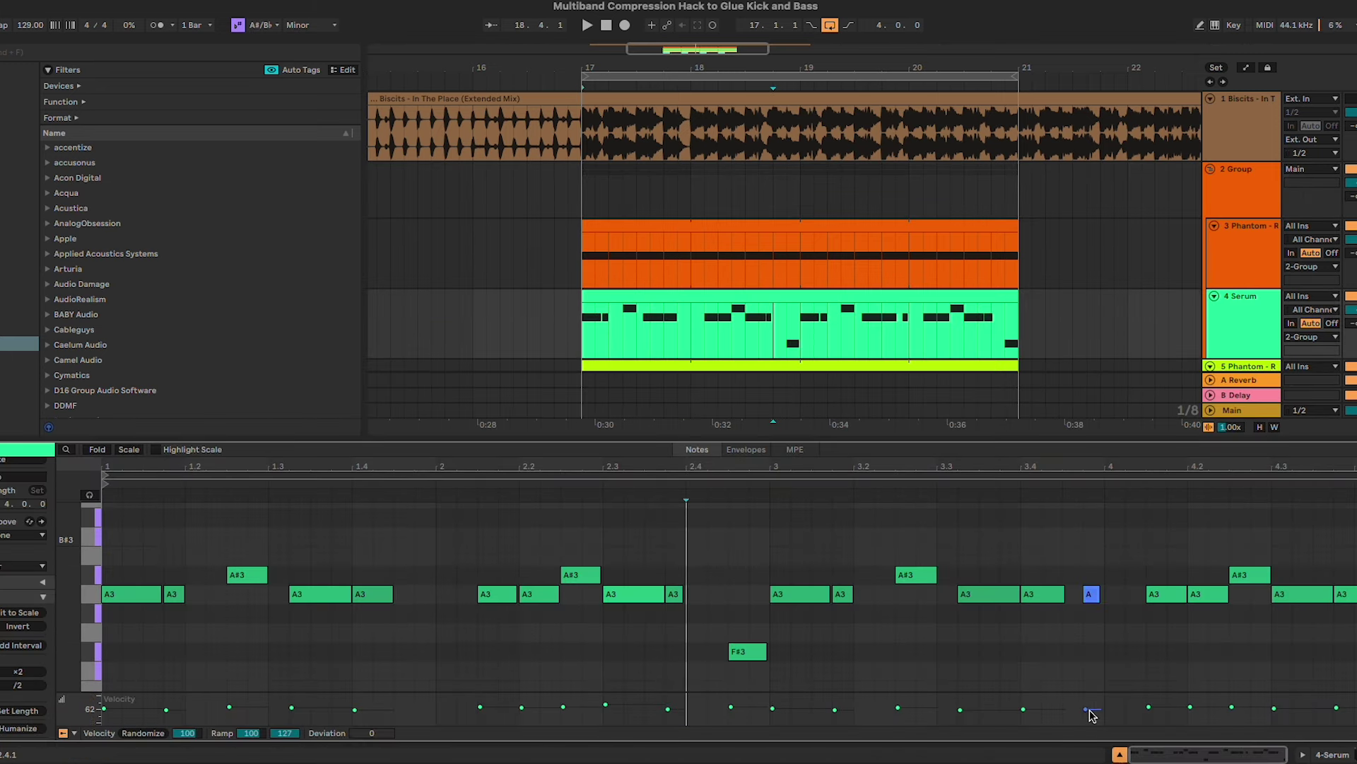
click(1121, 755)
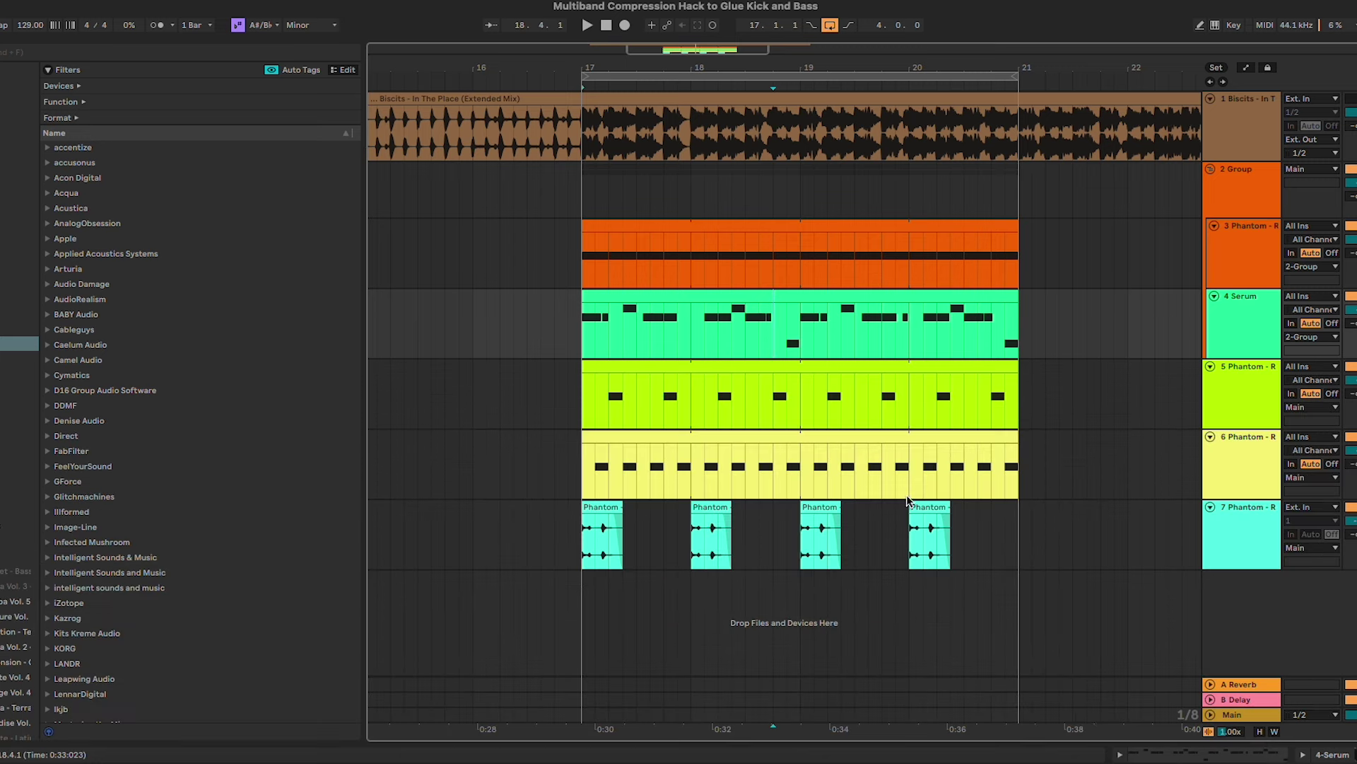
Show the Biscits reference track's devices and open its Wave Observer scope window
double_click(1257, 139)
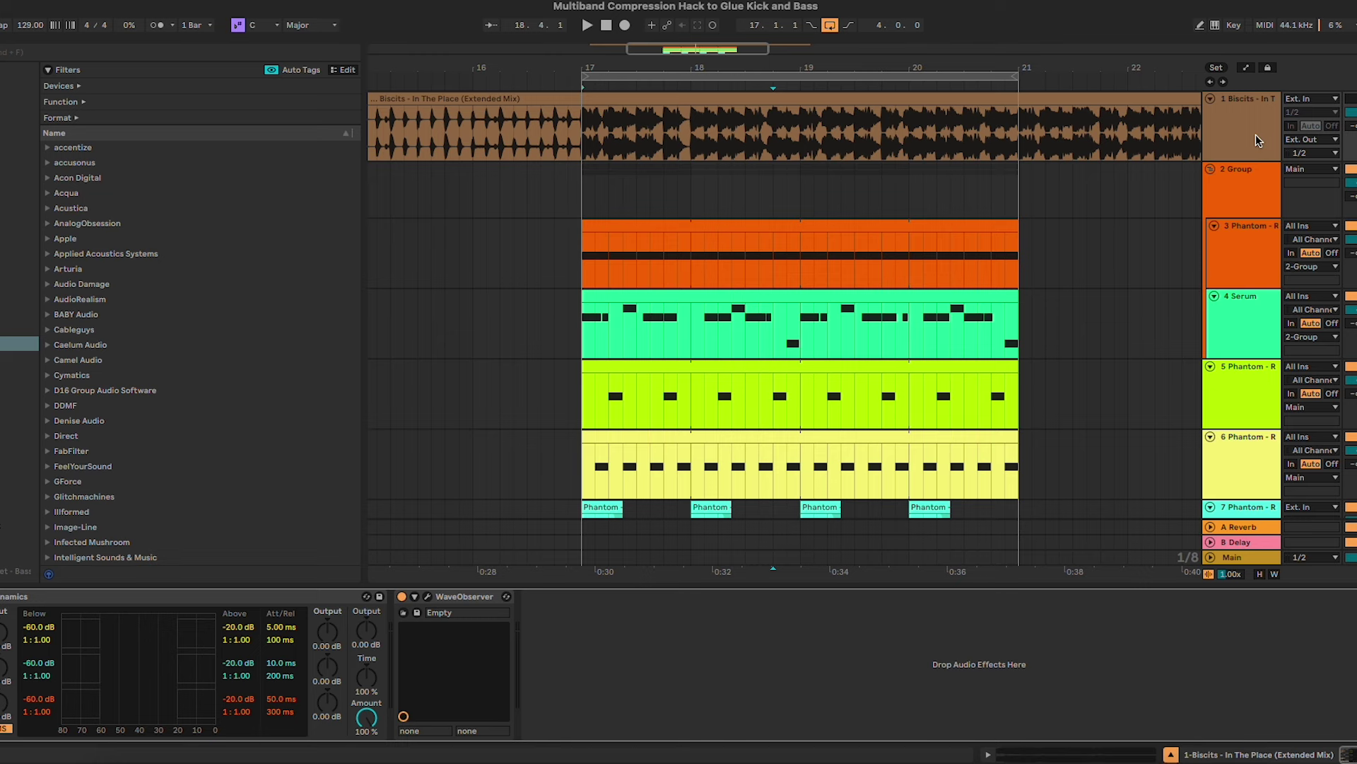
click(1257, 139)
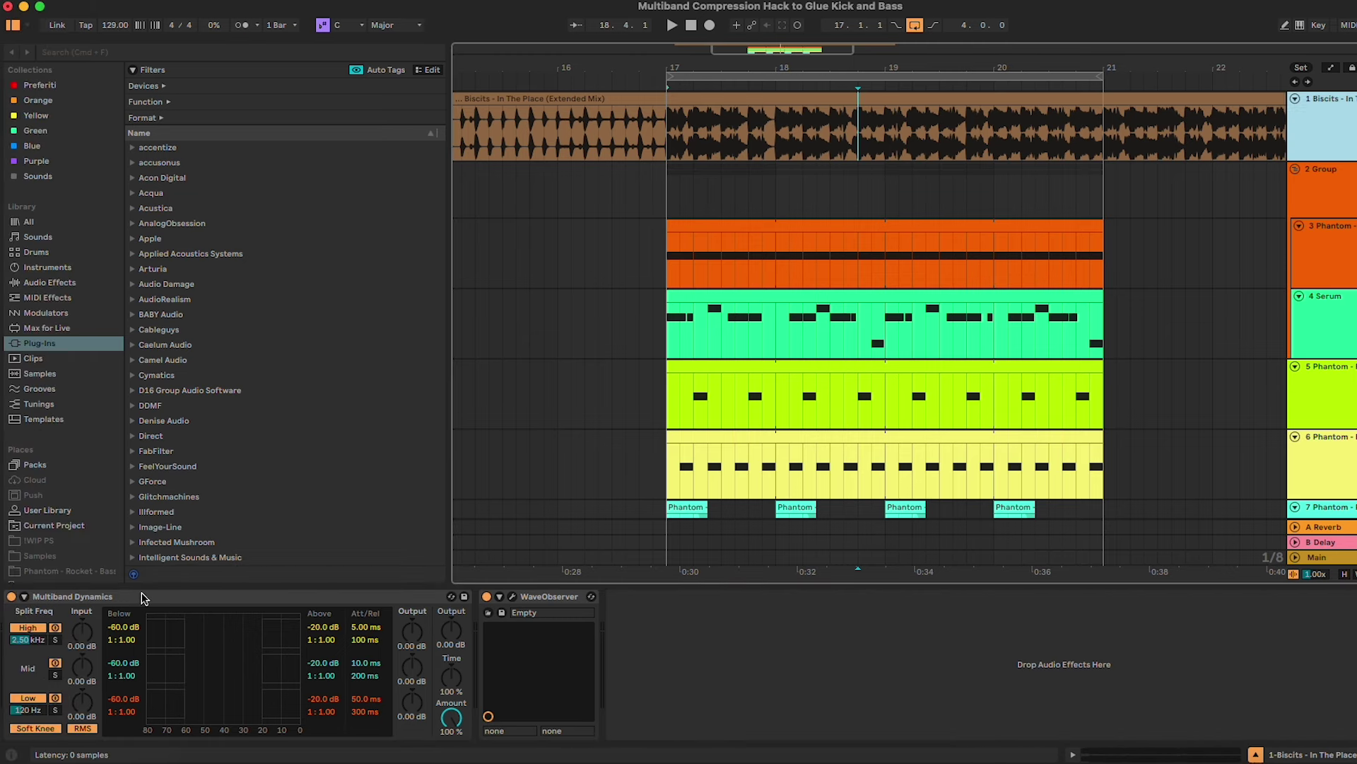
click(512, 596)
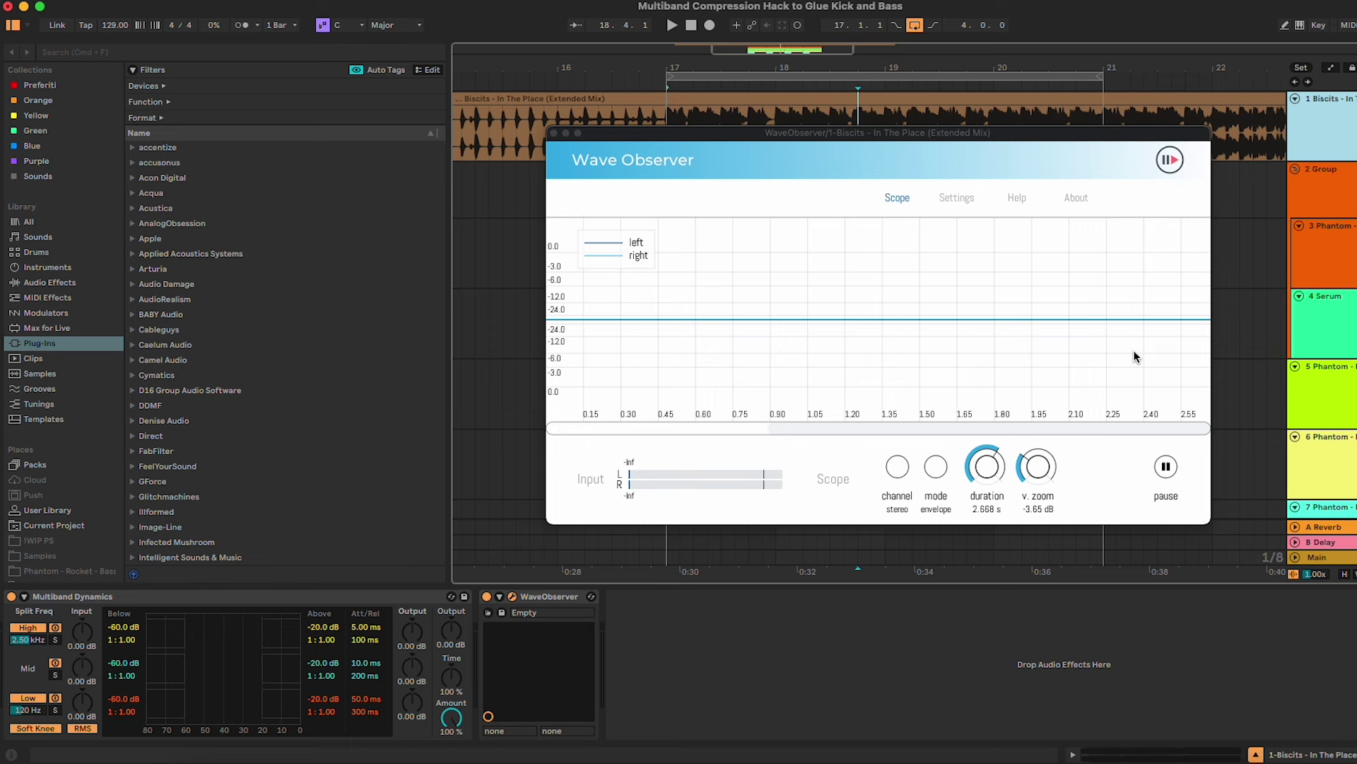
drag(939, 136, 960, 137)
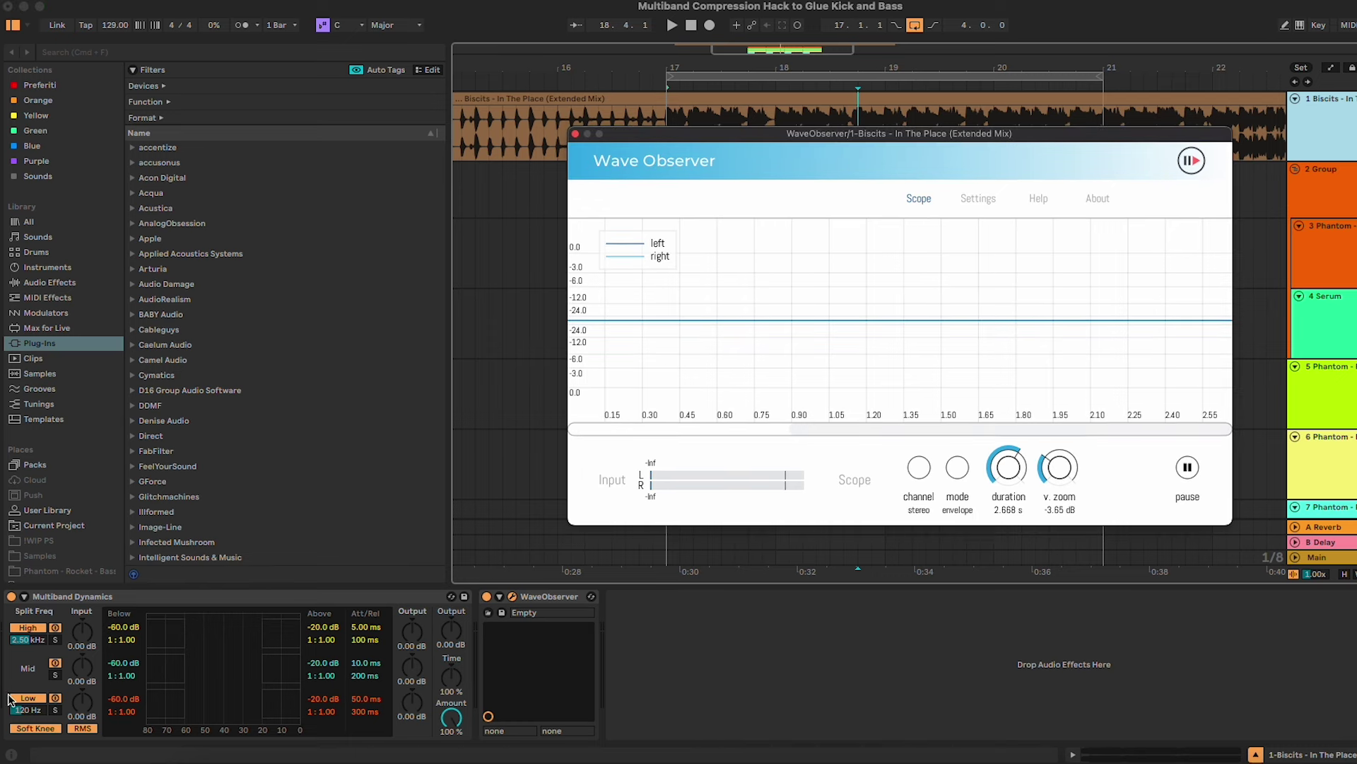
Play from bar 17, lower the scope's vertical zoom, solo the low band and freeze the waveform
click(697, 83)
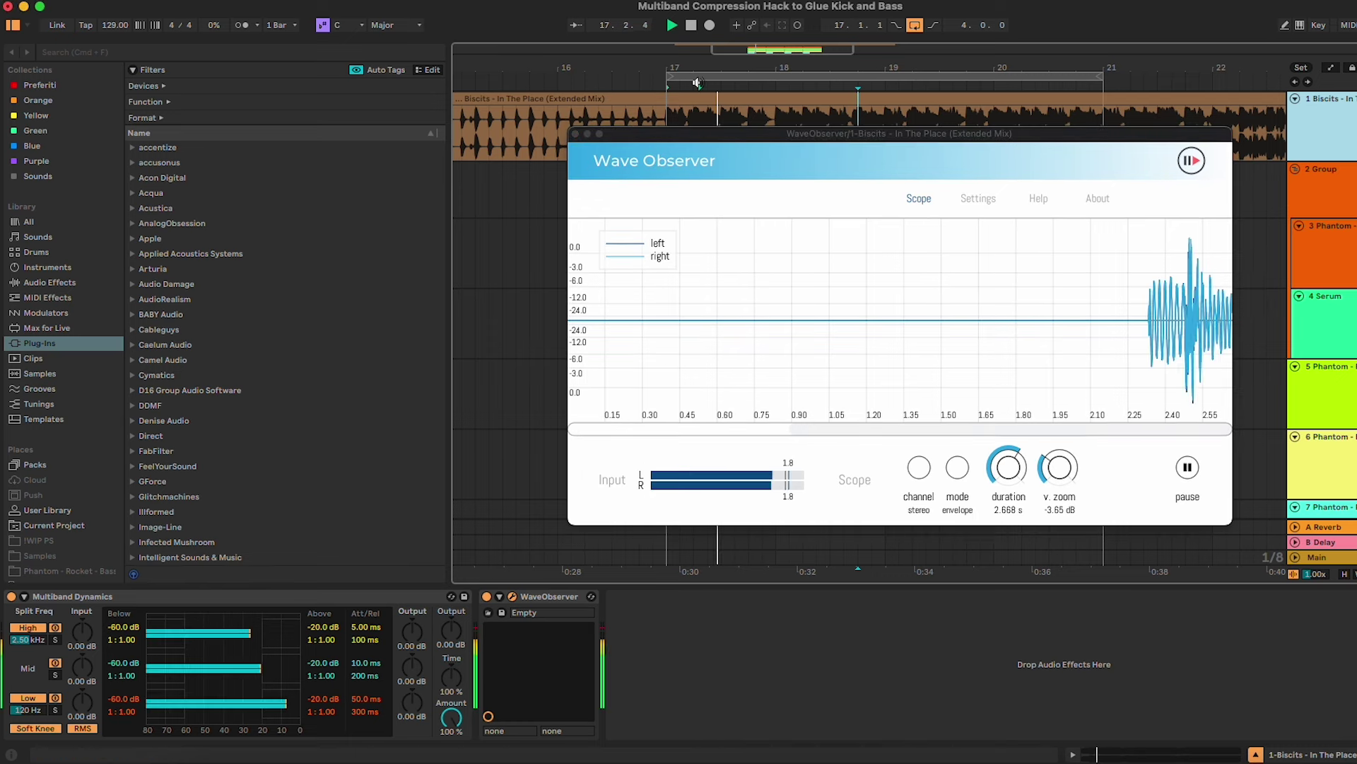
drag(1059, 470, 1007, 464)
click(55, 710)
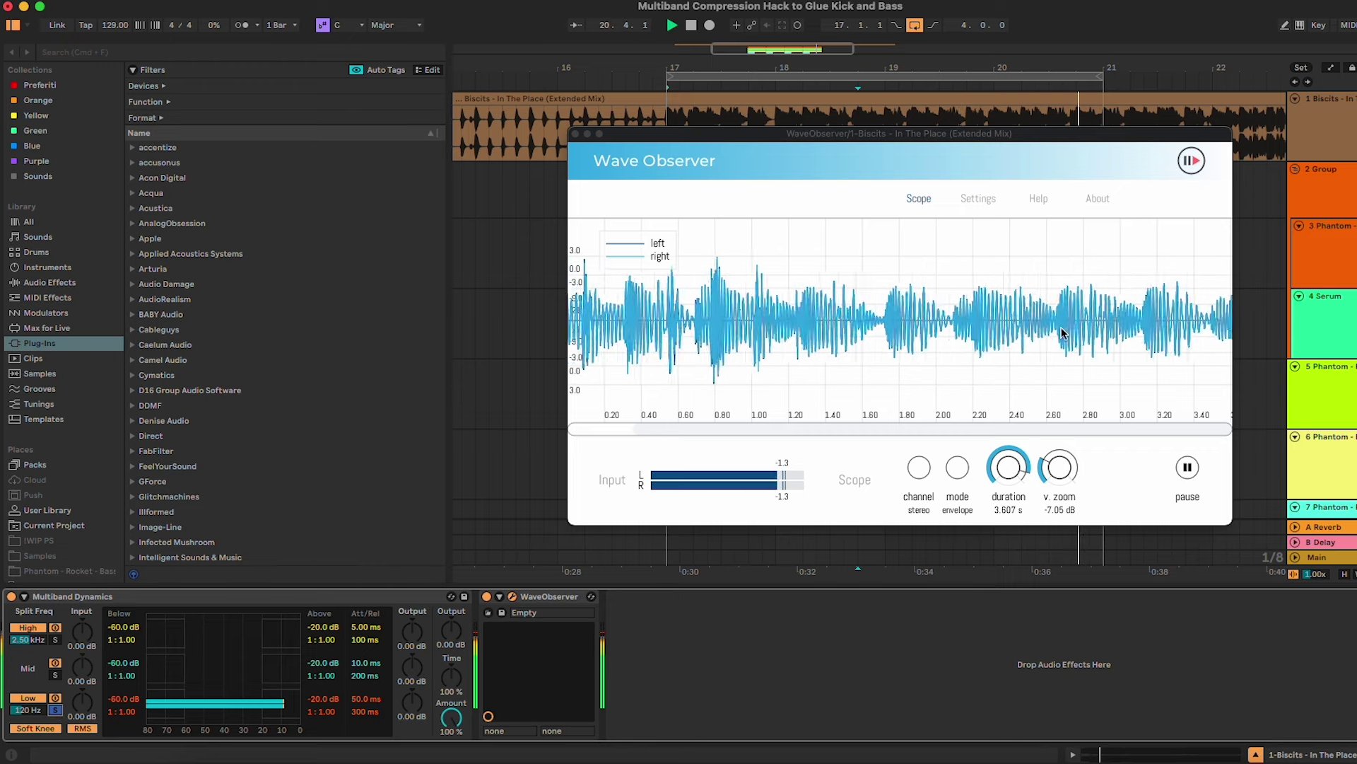
click(858, 315)
key(space)
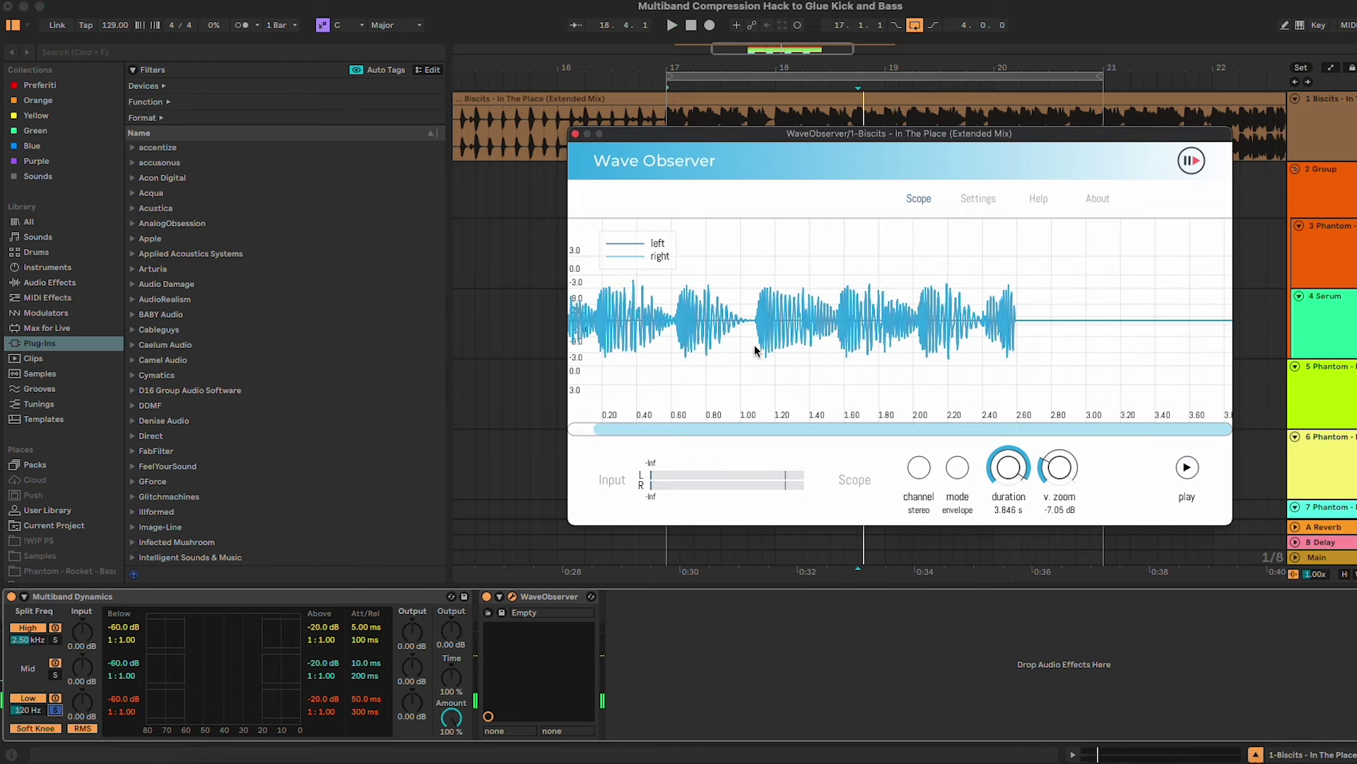
drag(681, 426, 650, 428)
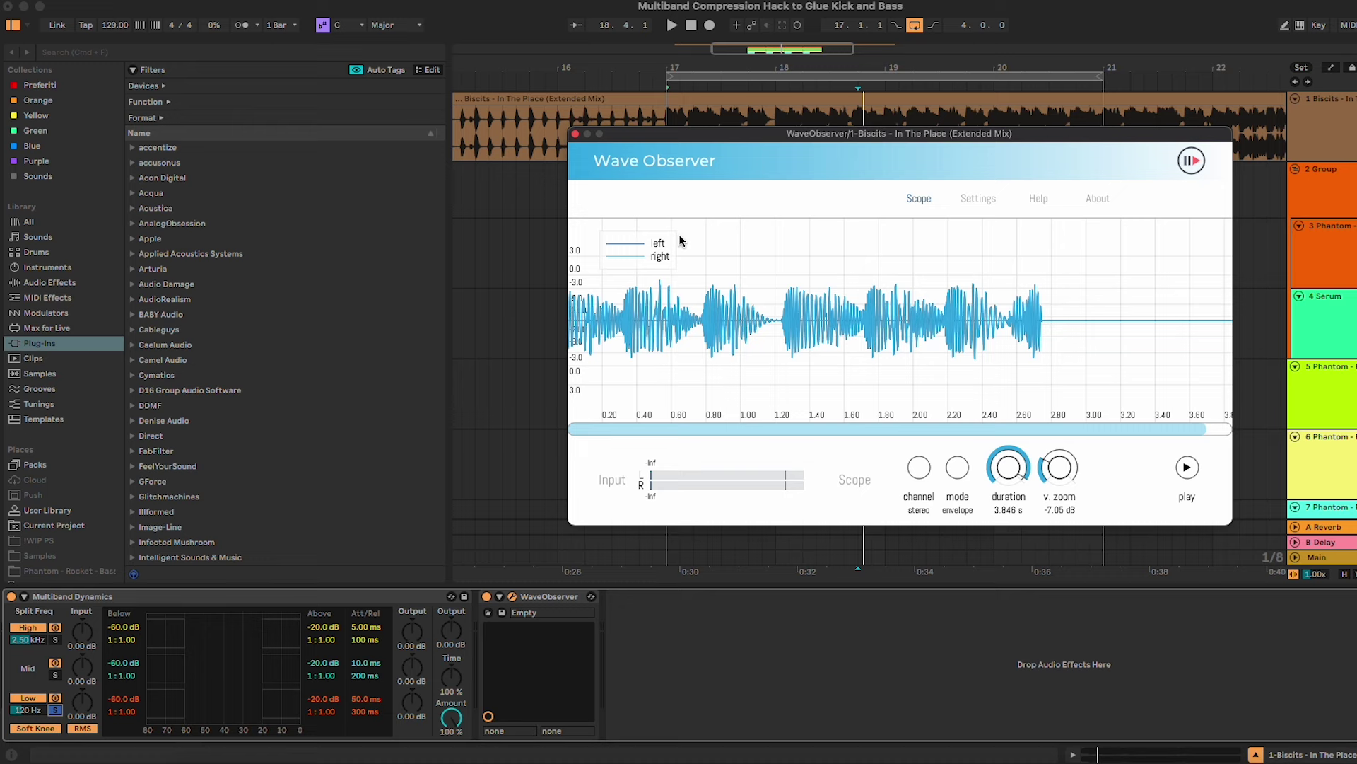
Switch to the 2 Group track's device chain and play from bar 17
click(575, 134)
click(855, 203)
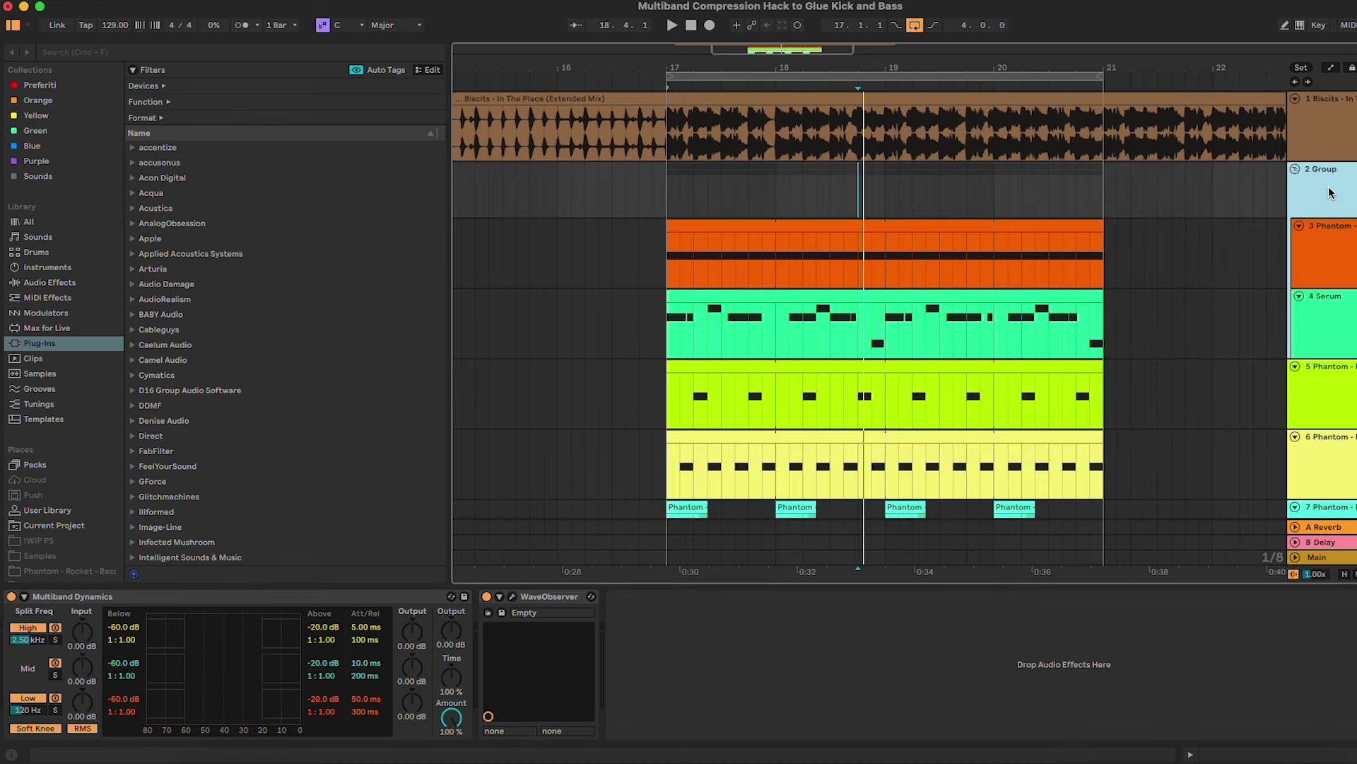
click(671, 188)
scroll(1280, 247, down, 1)
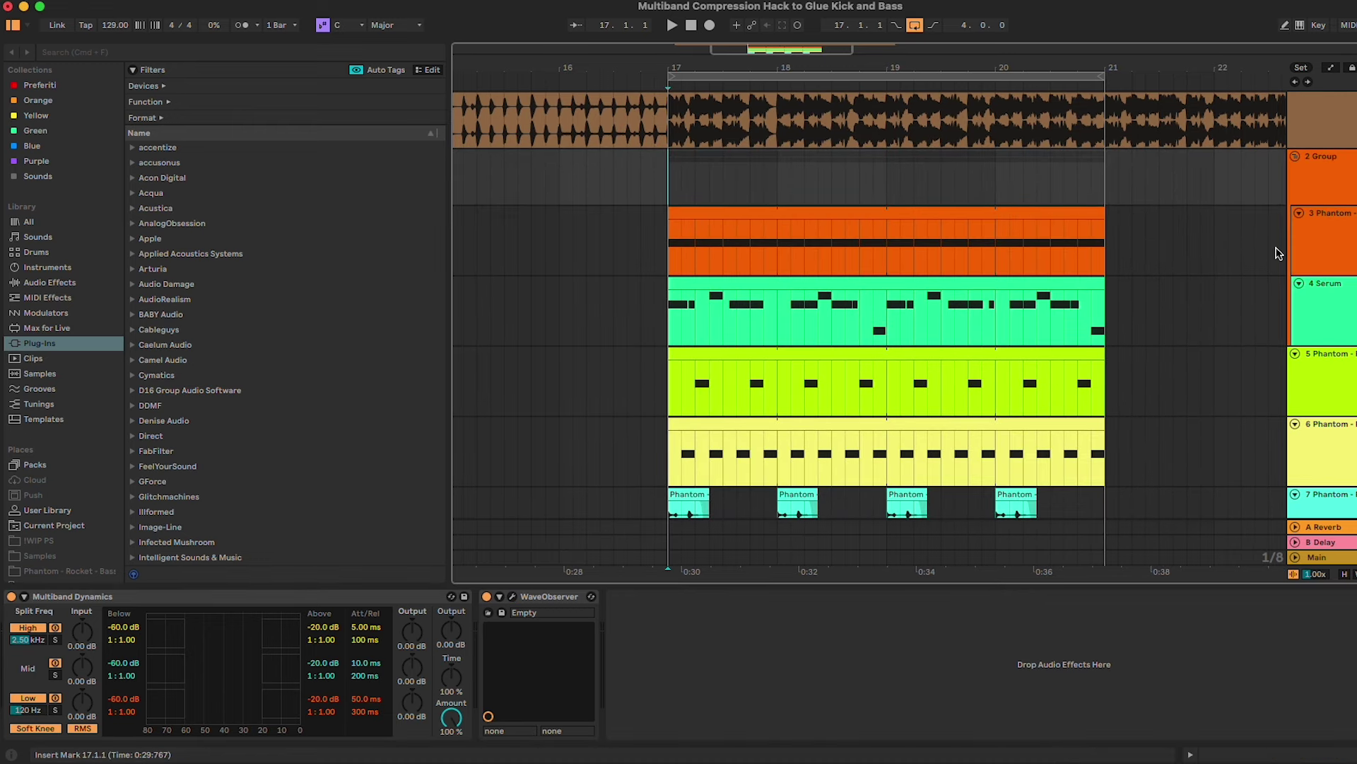
click(1336, 189)
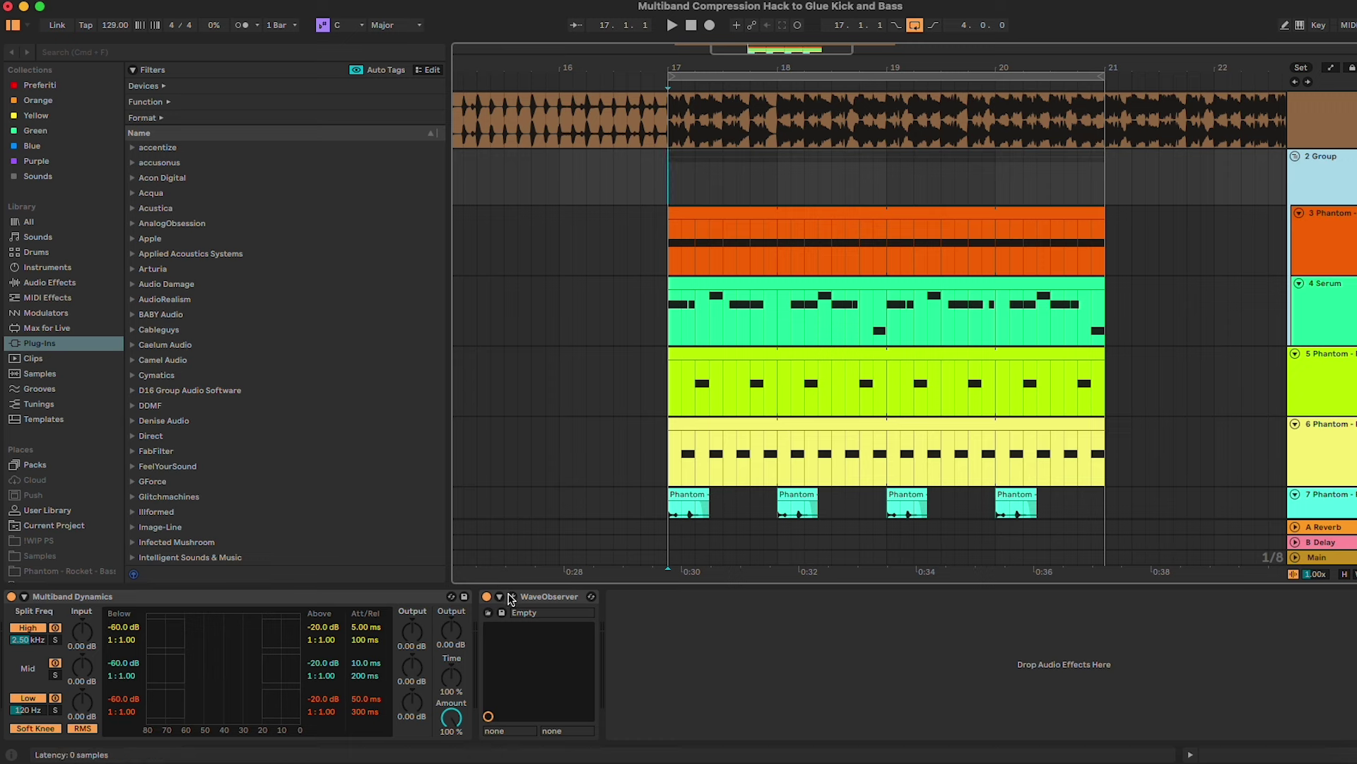
click(664, 174)
key(space)
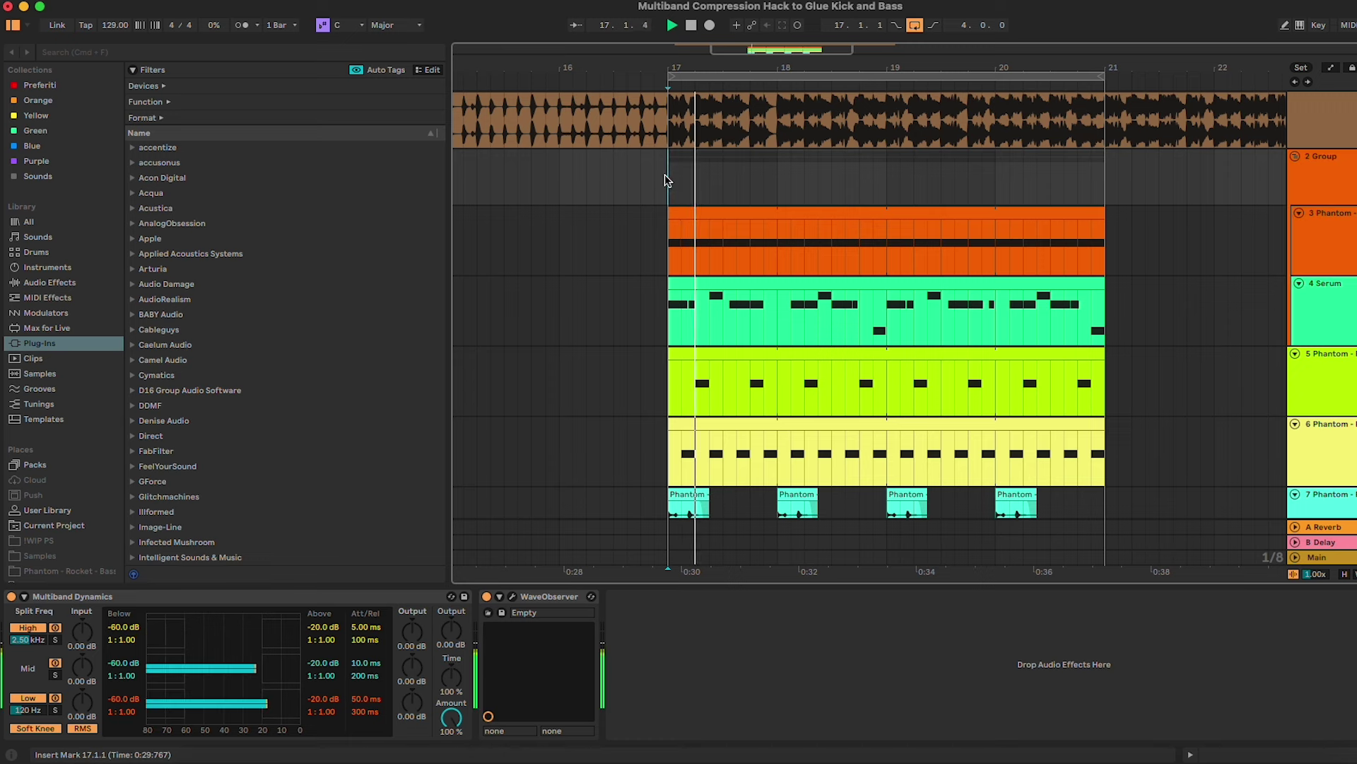
Solo the group's low band and freeze a 3.540 s Wave Observer capture, then close the scope
click(54, 711)
click(513, 596)
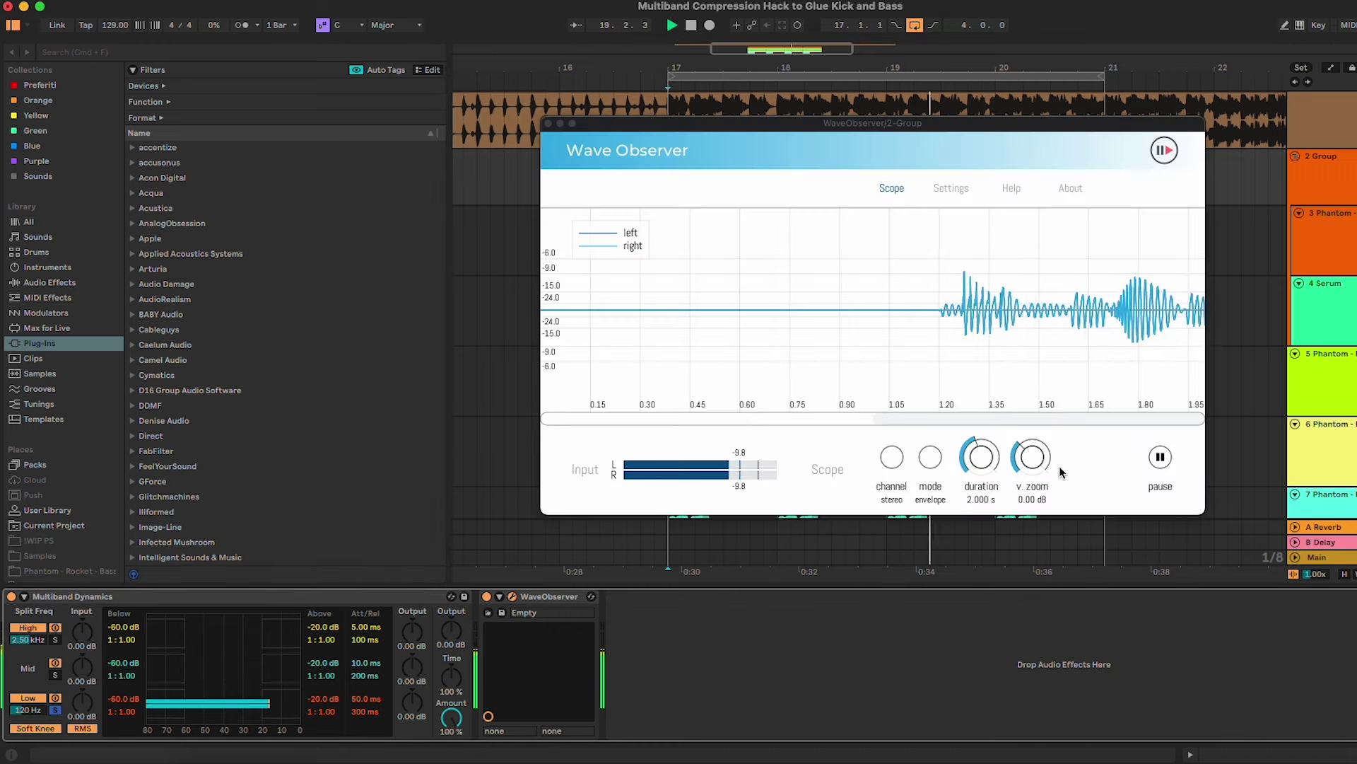
drag(989, 460, 996, 334)
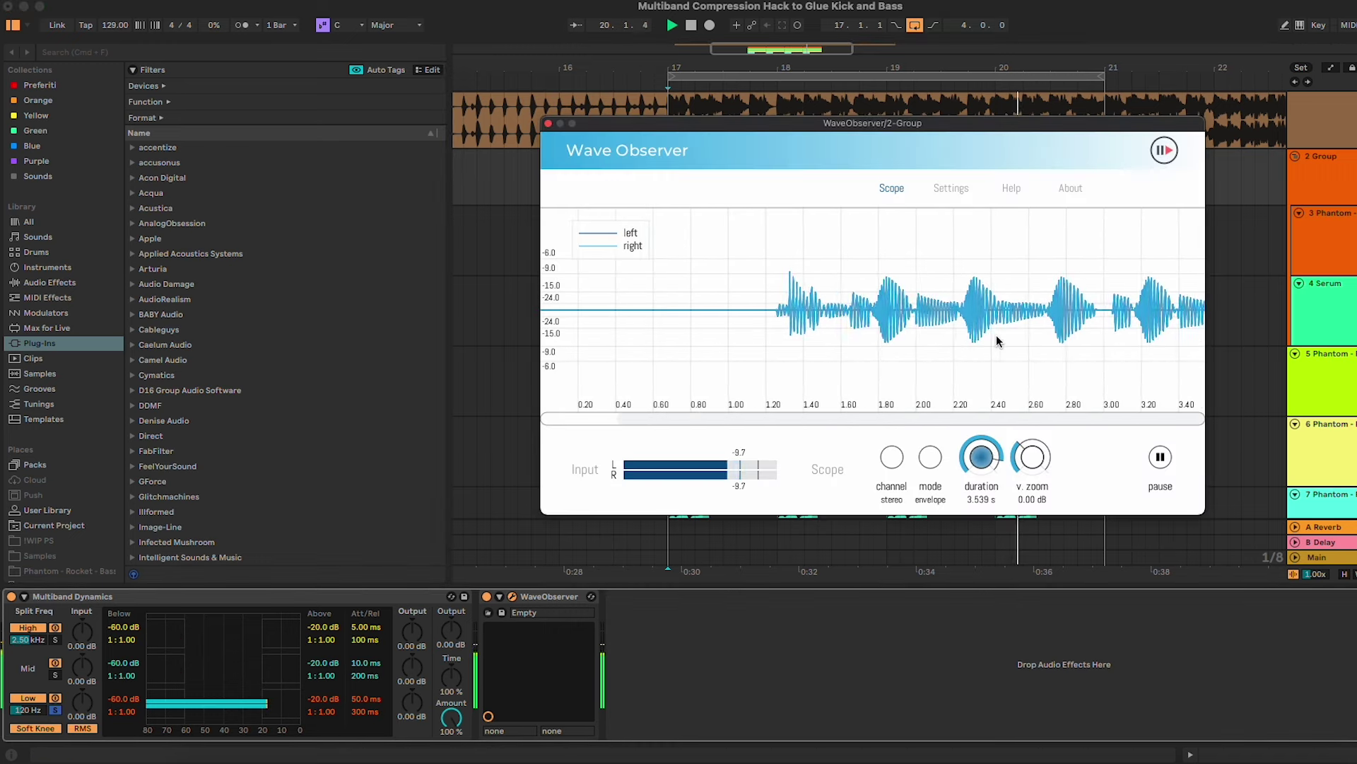
click(1160, 461)
key(space)
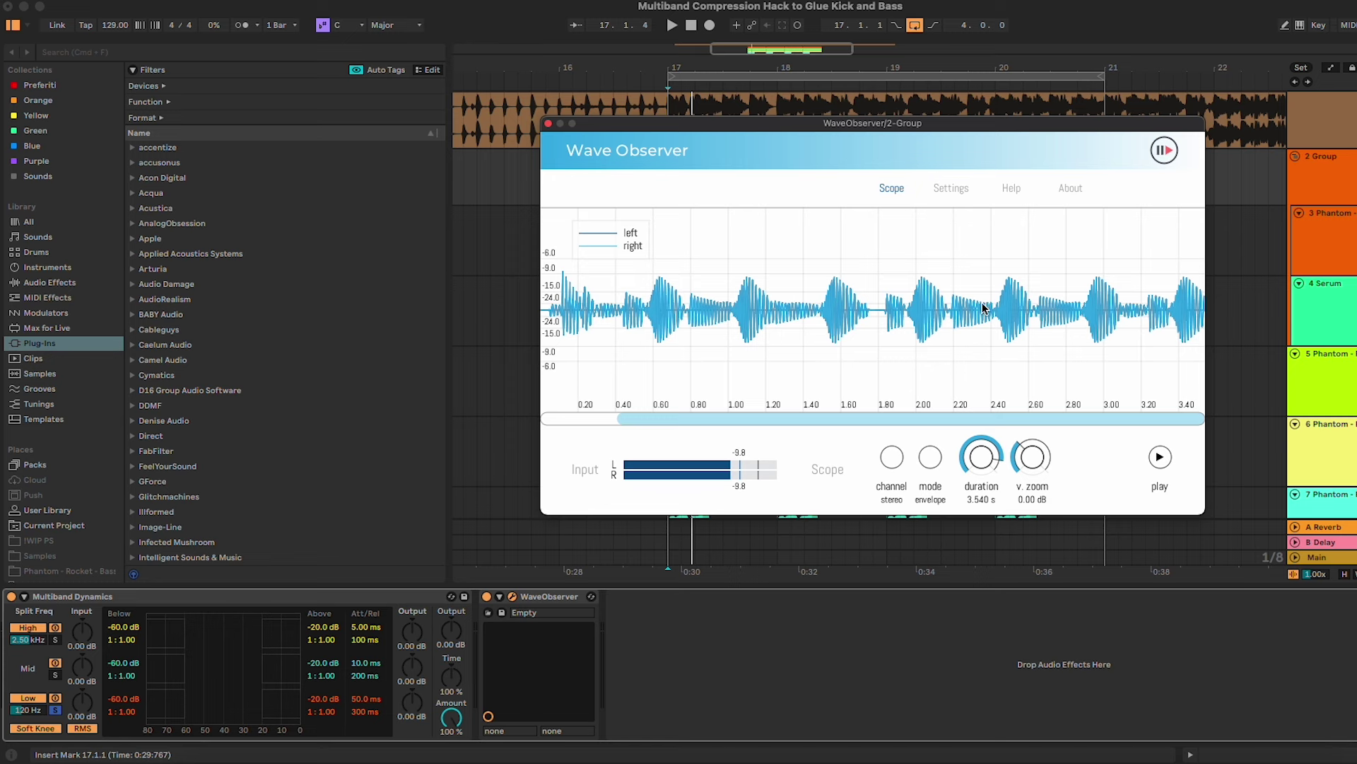
click(549, 124)
click(417, 597)
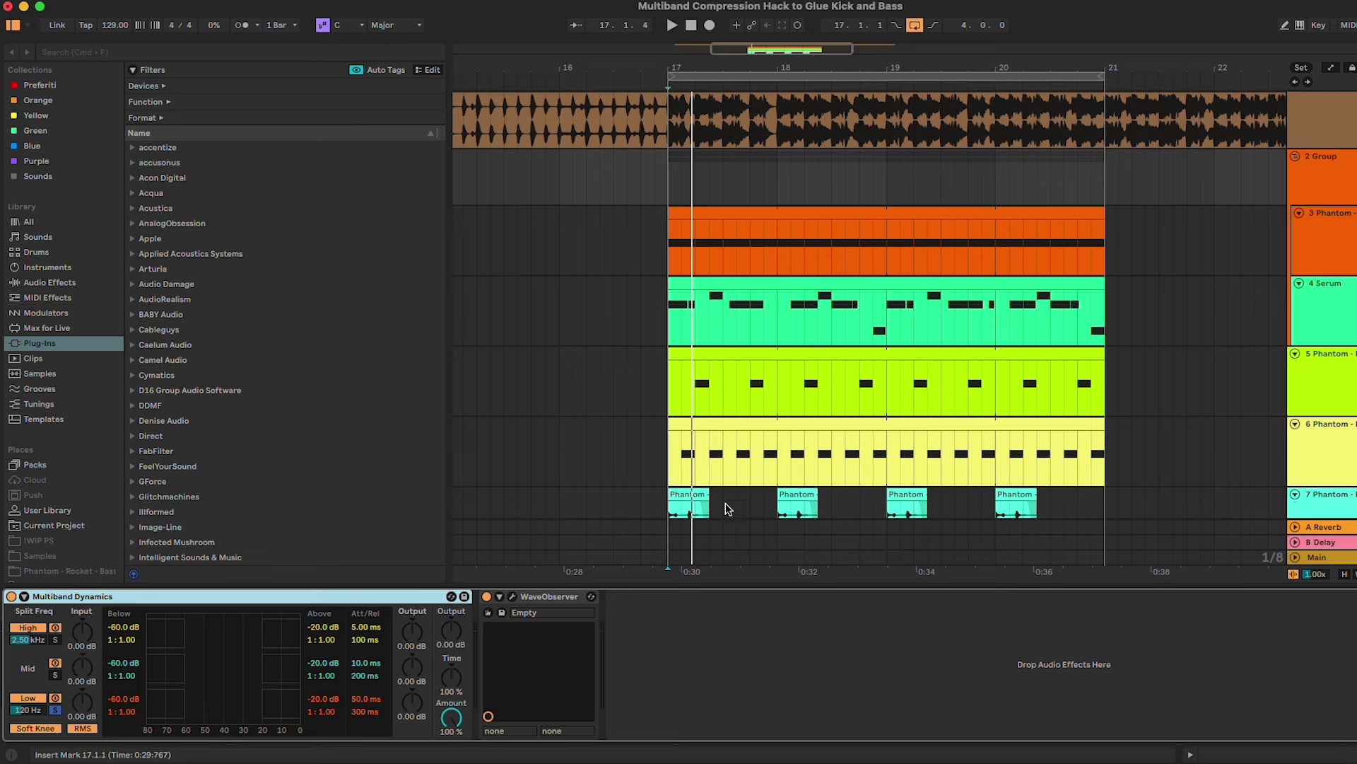
Hide the browser, unsolo the low band, and set its below-threshold ratio to 1:1.78
key(super+alt+b)
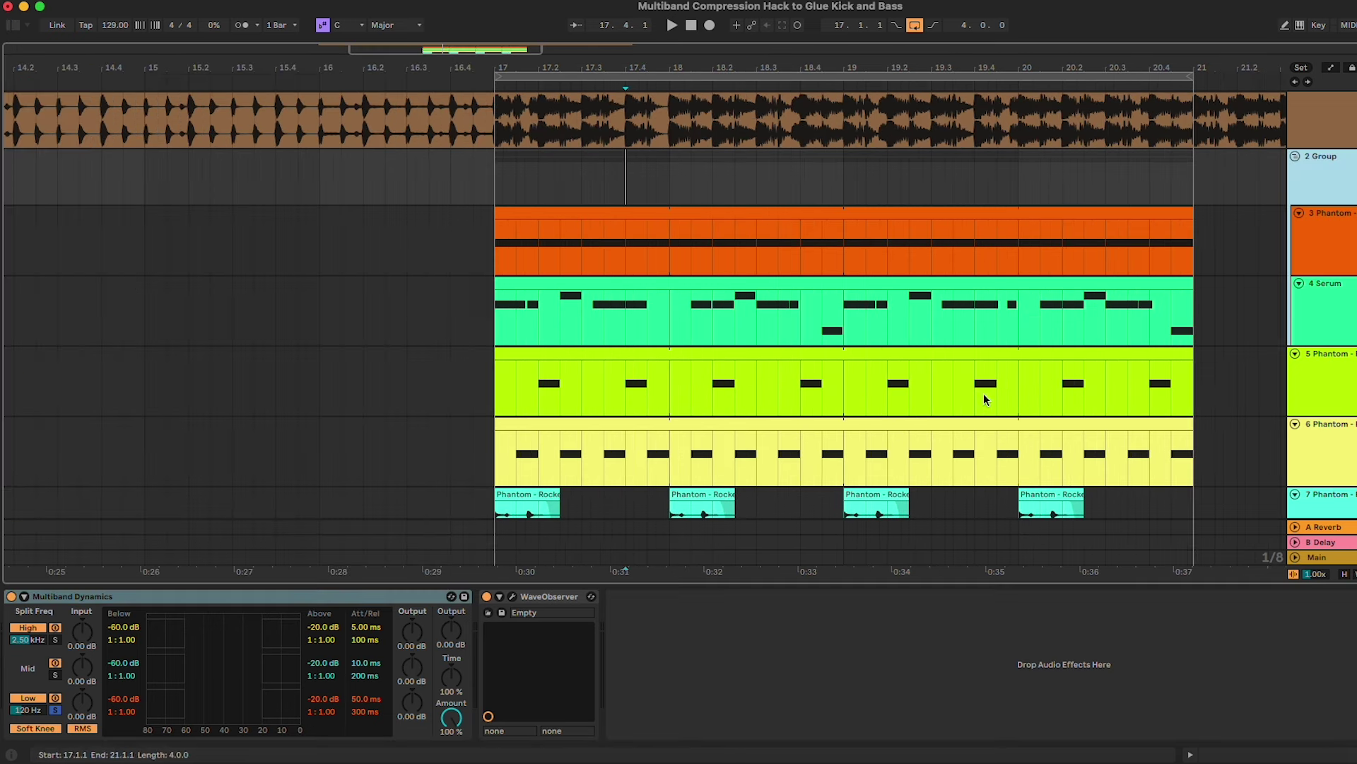
click(56, 710)
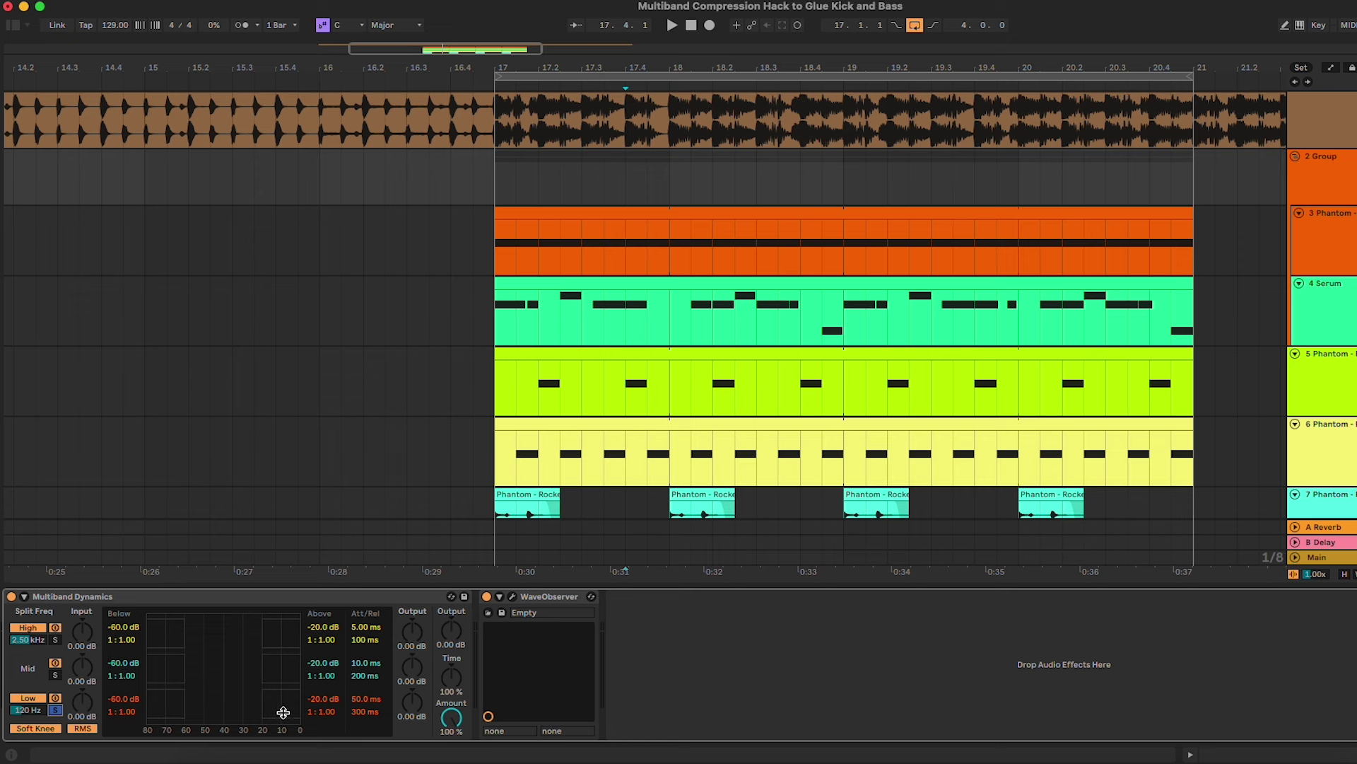
click(203, 606)
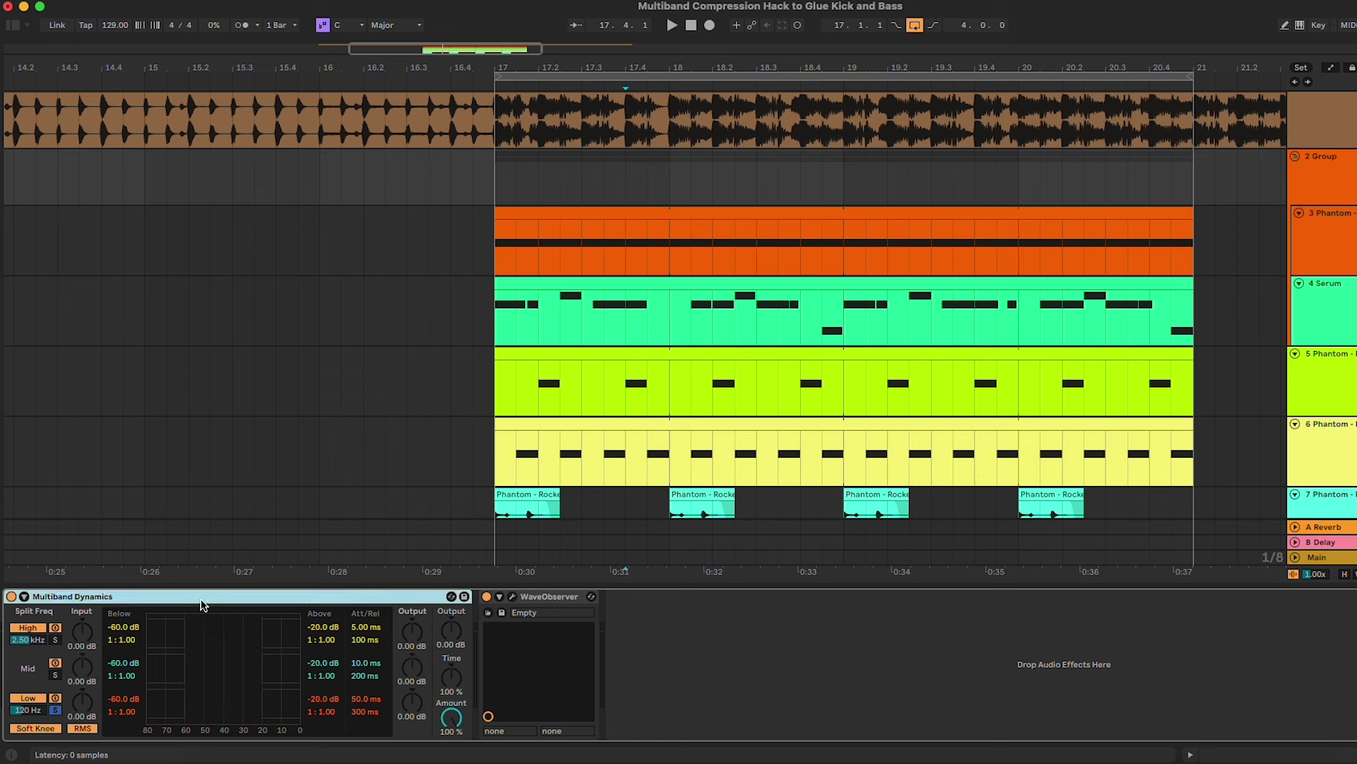
click(493, 167)
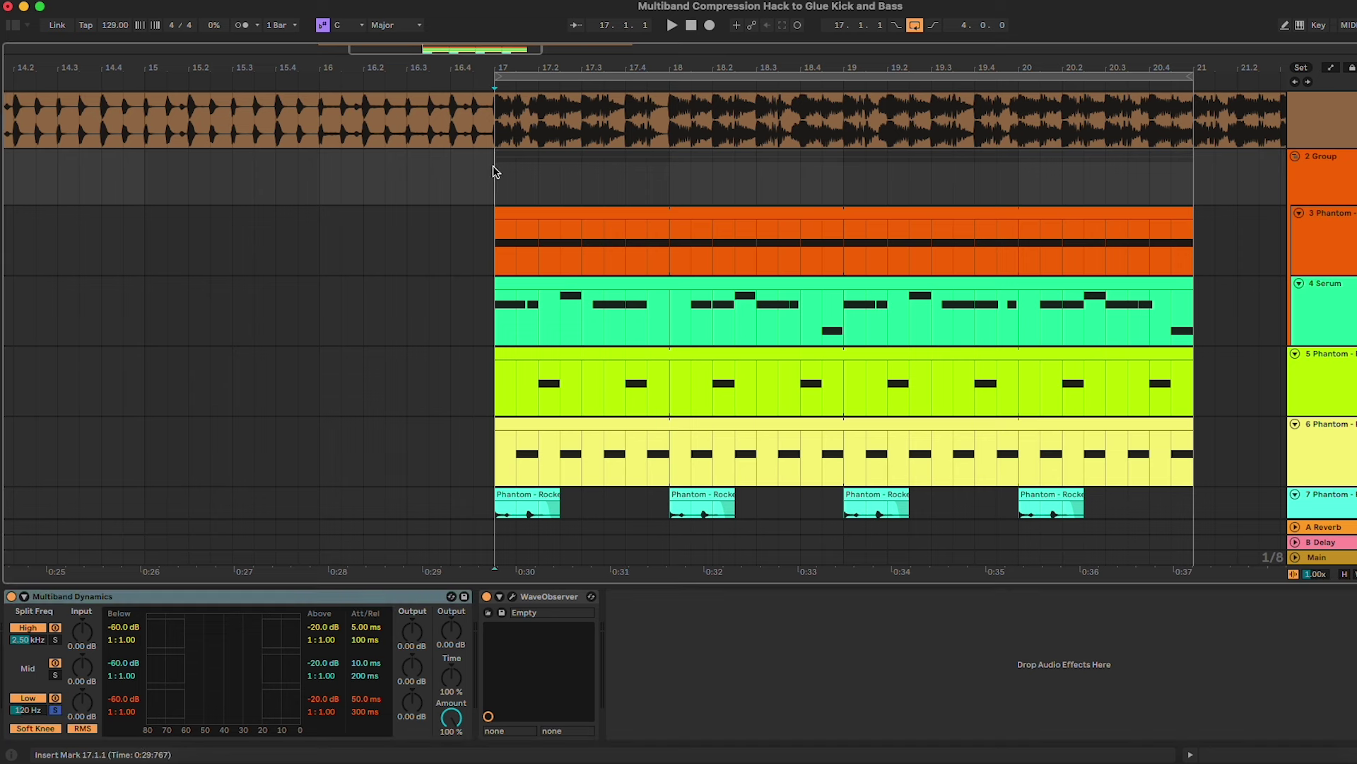
key(space)
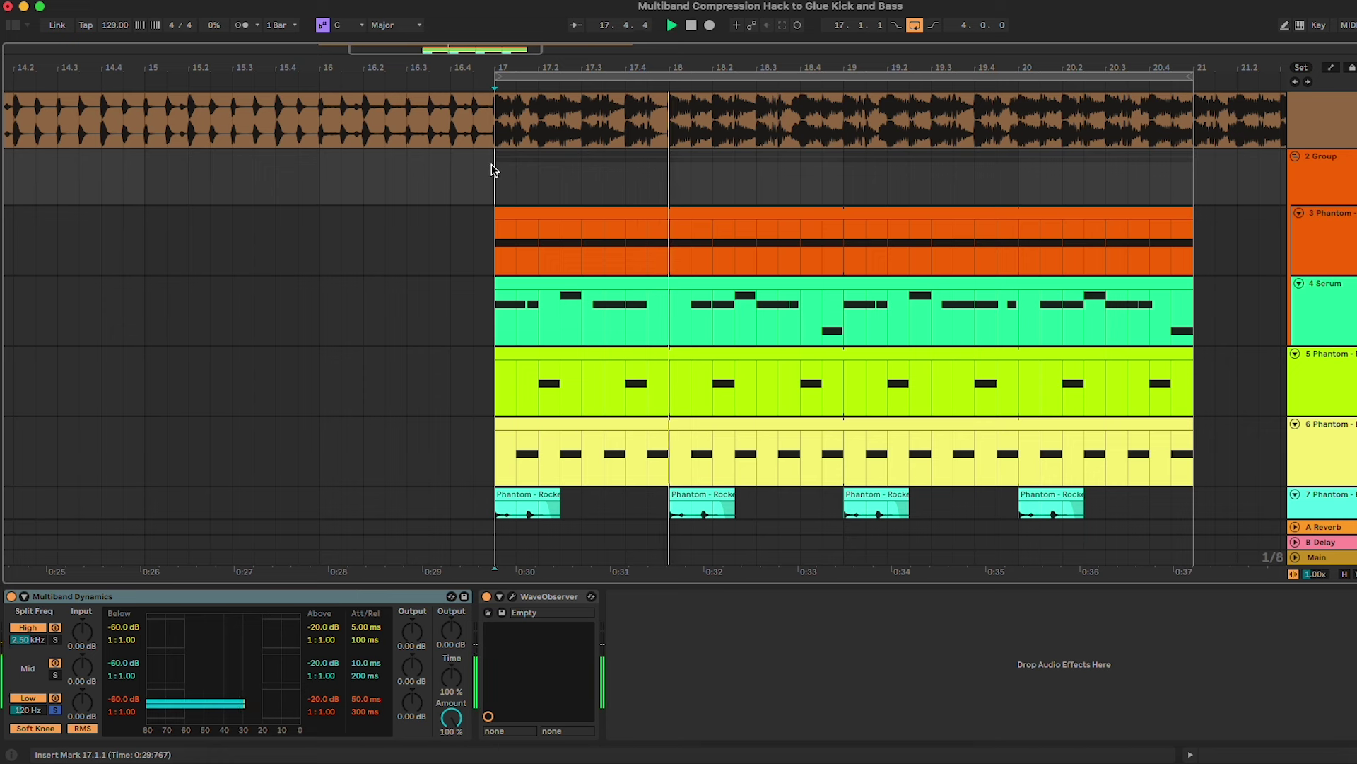
key(space)
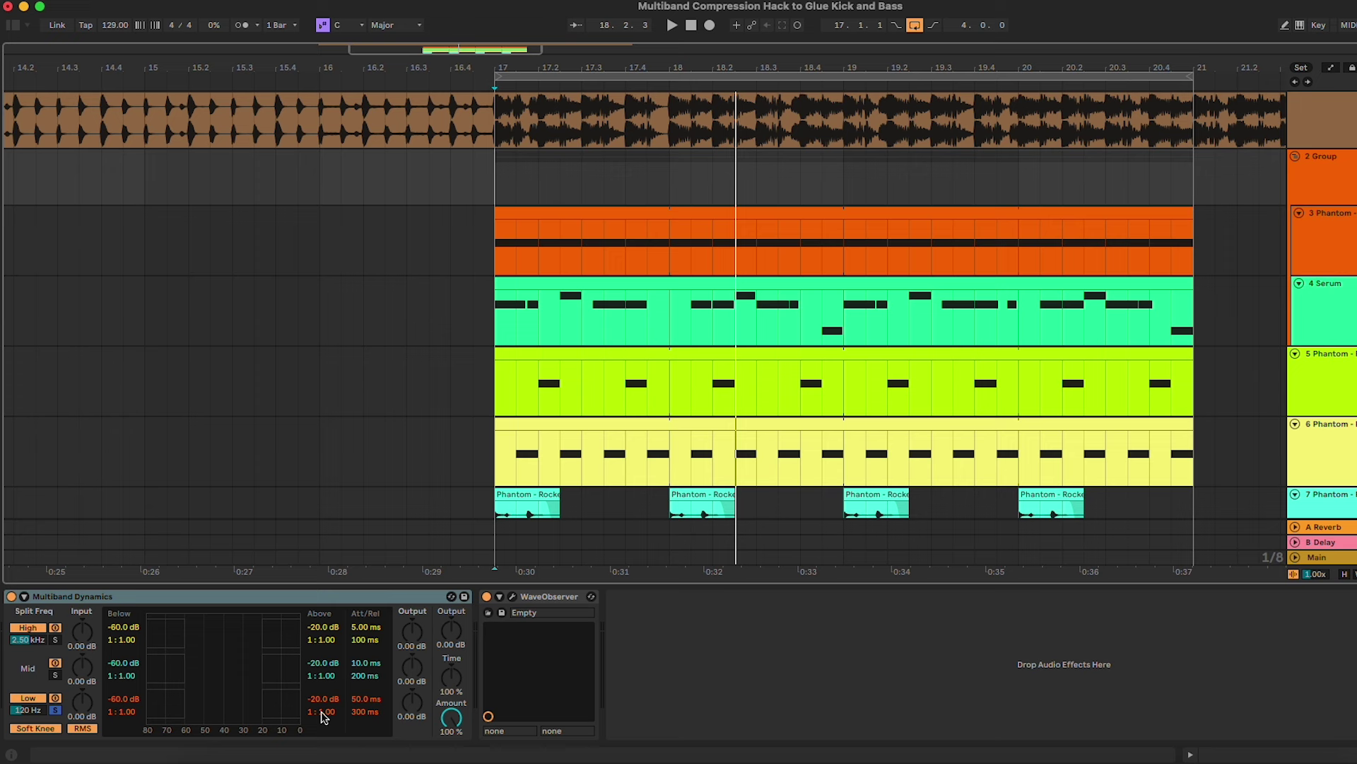
drag(322, 712, 322, 723)
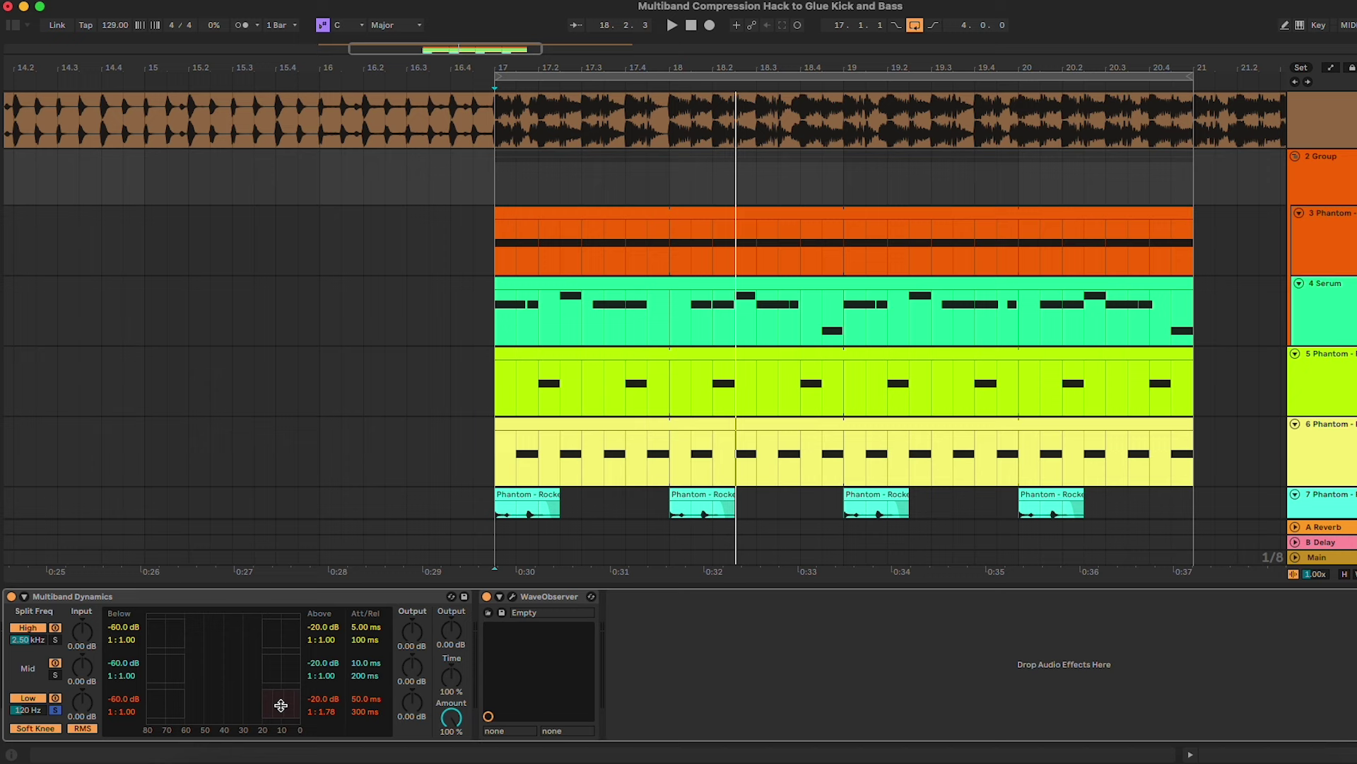
key(space)
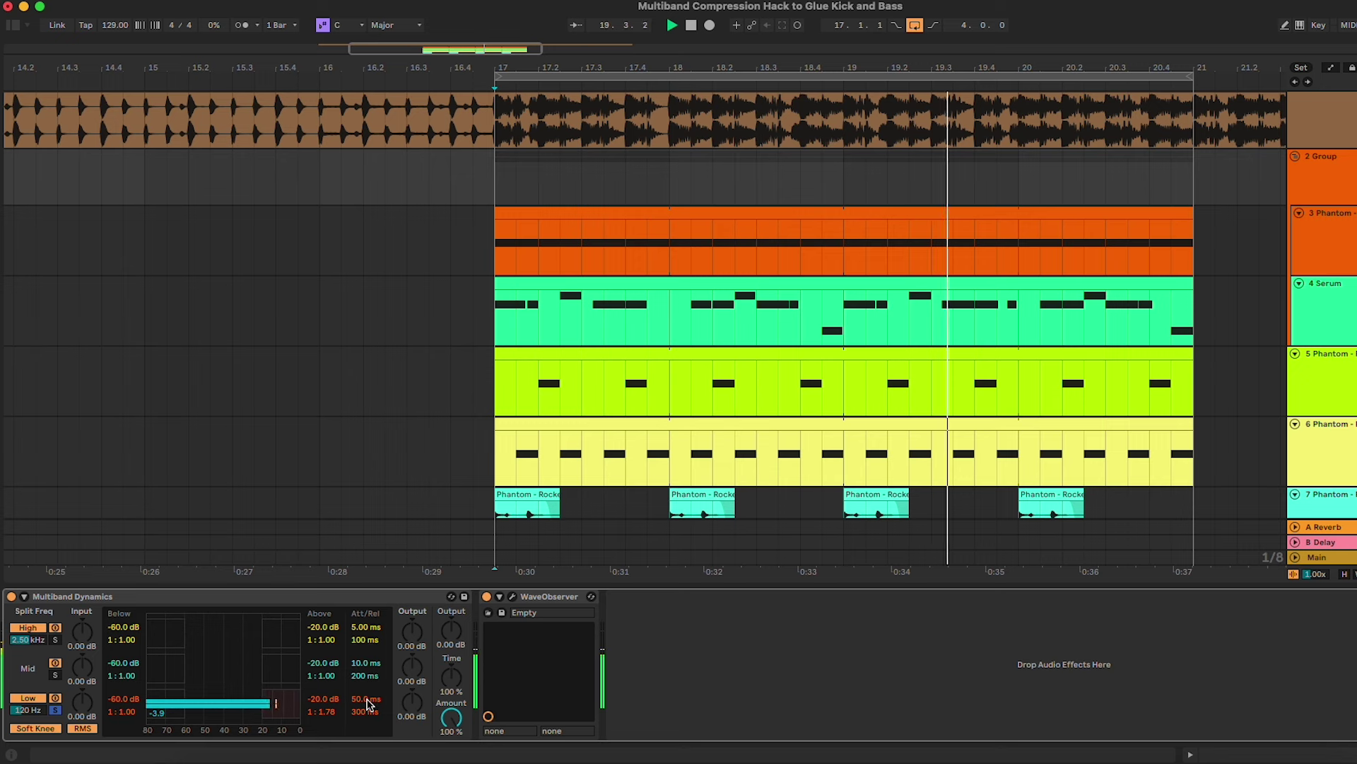
Give the low band 67.1 ms attack, 156 ms release and +3.00 dB output, keeping it soloed
drag(367, 702, 367, 689)
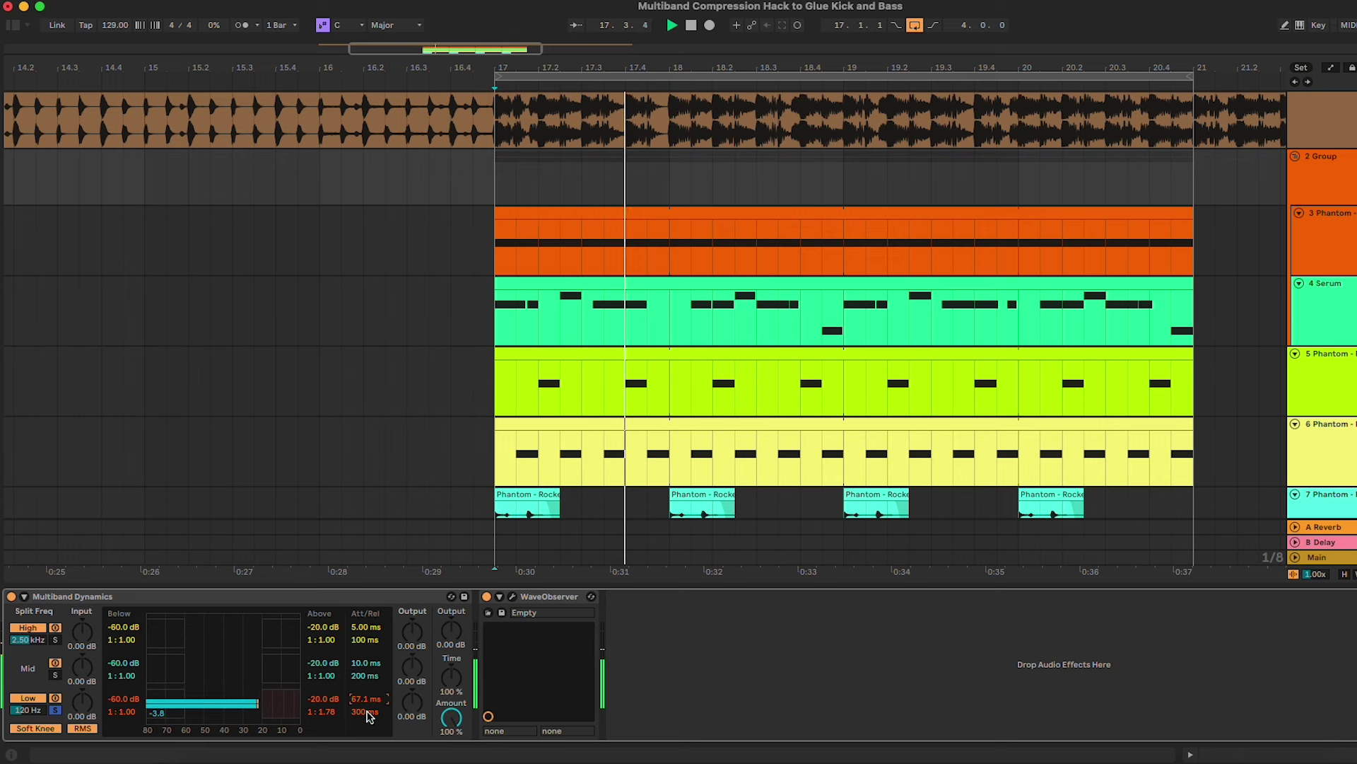
drag(367, 713, 367, 717)
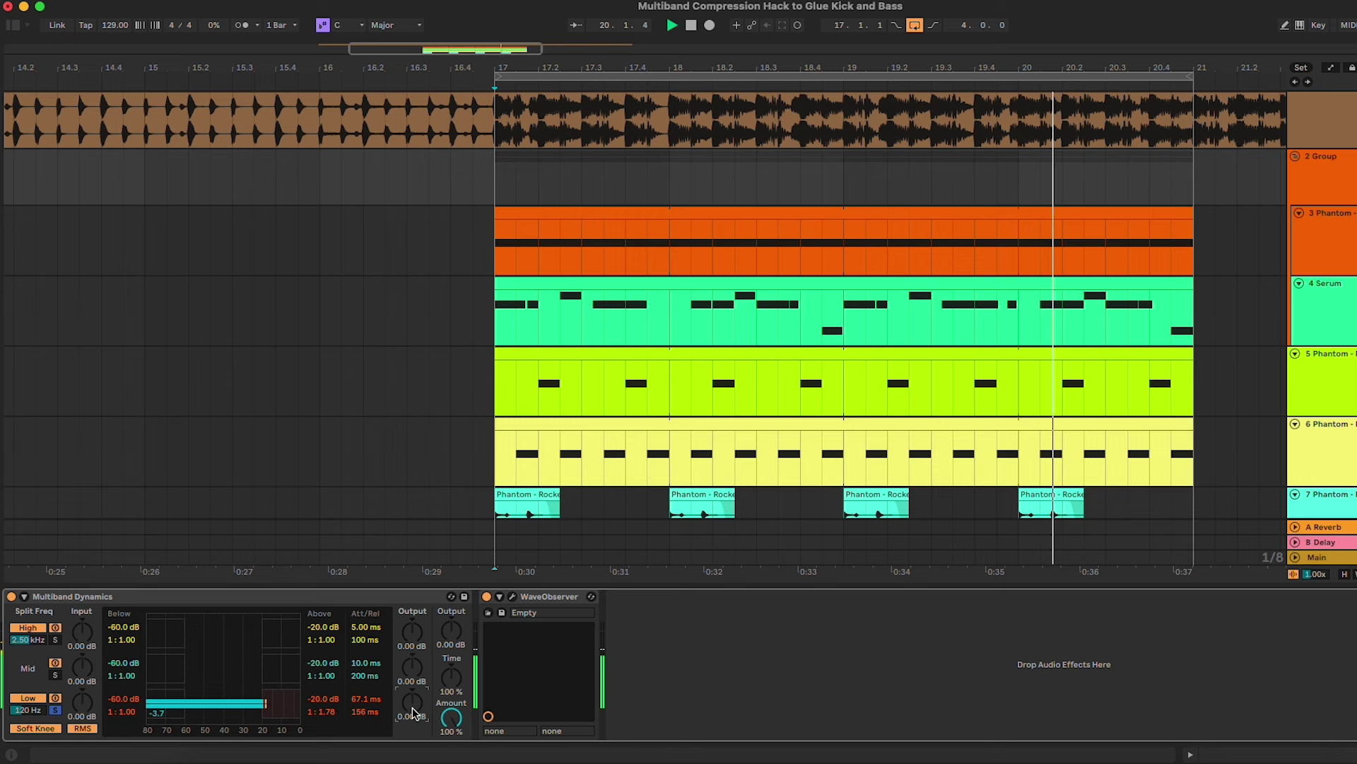
drag(414, 713, 413, 700)
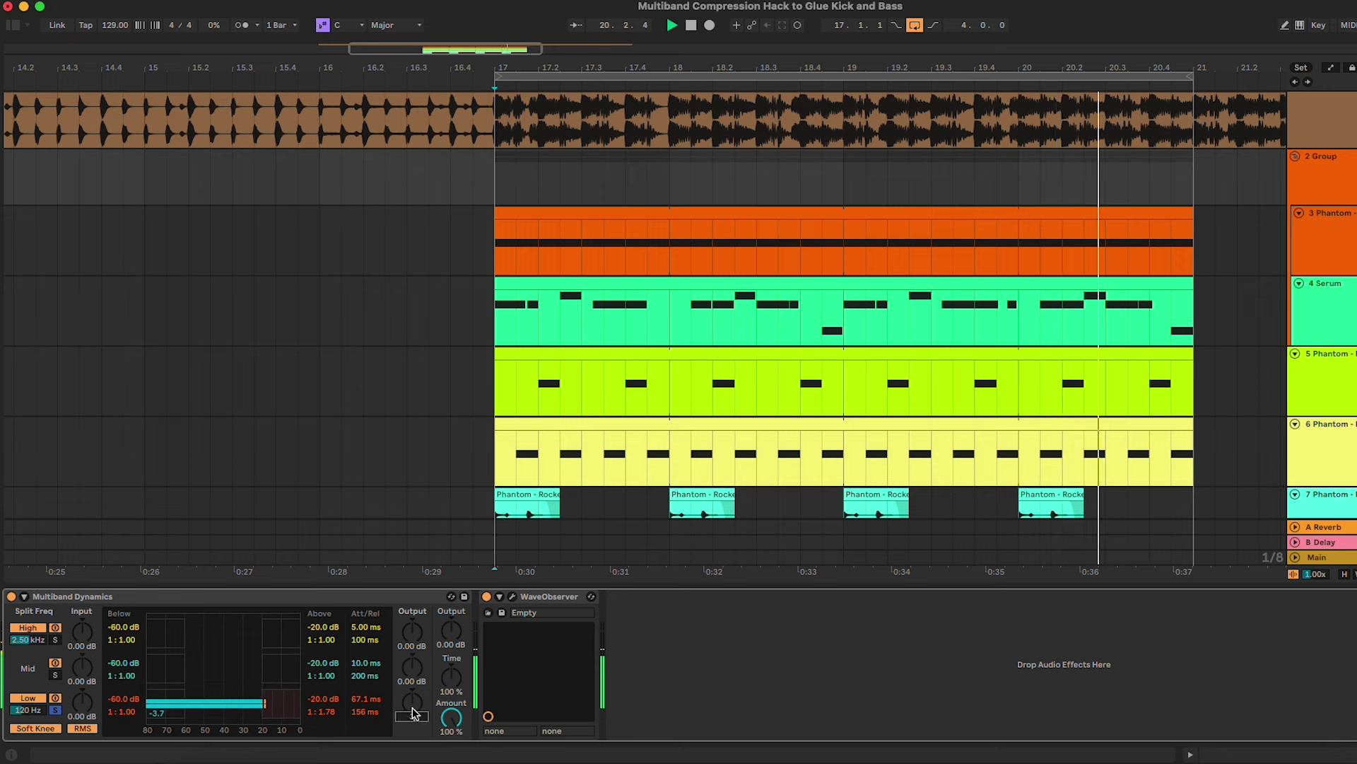
click(55, 709)
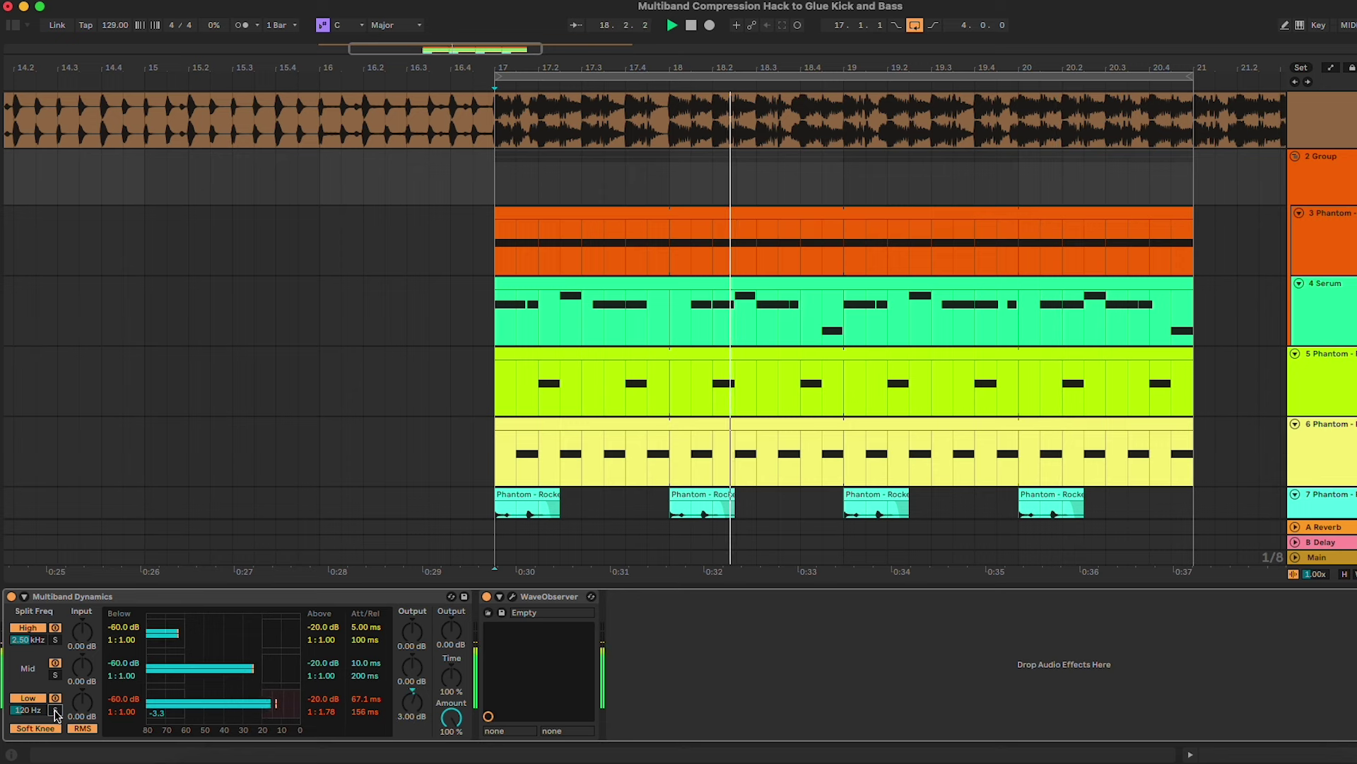
click(55, 710)
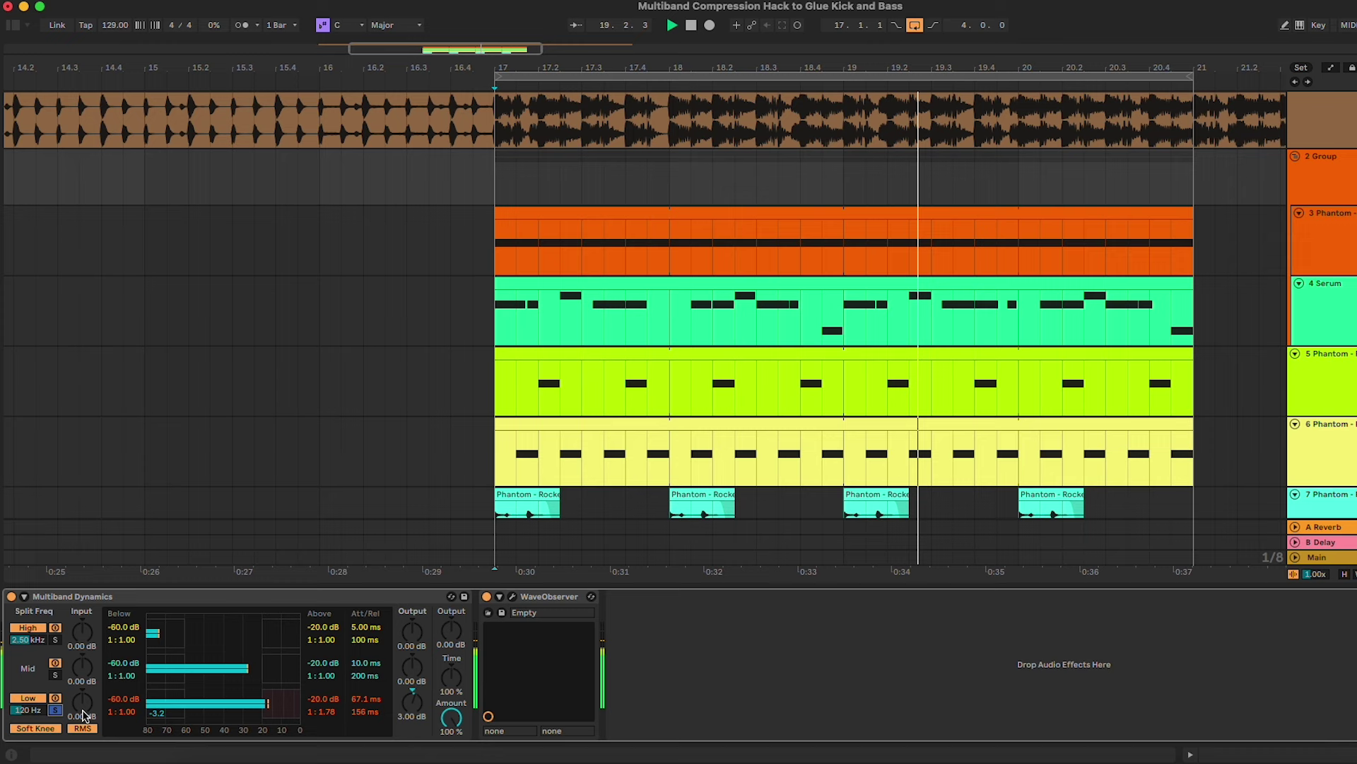
Capture a frozen Wave Observer trace of the compressed group and scroll through it
click(513, 596)
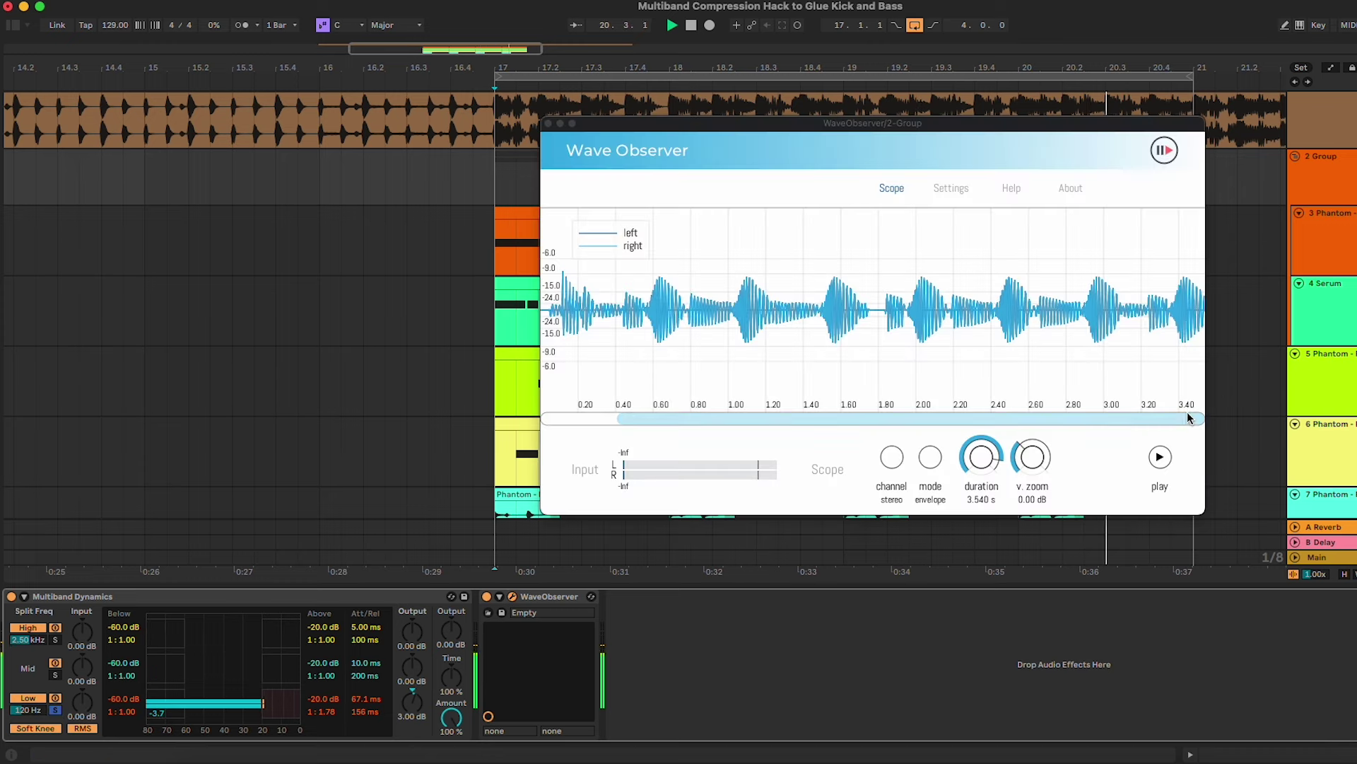
click(1160, 458)
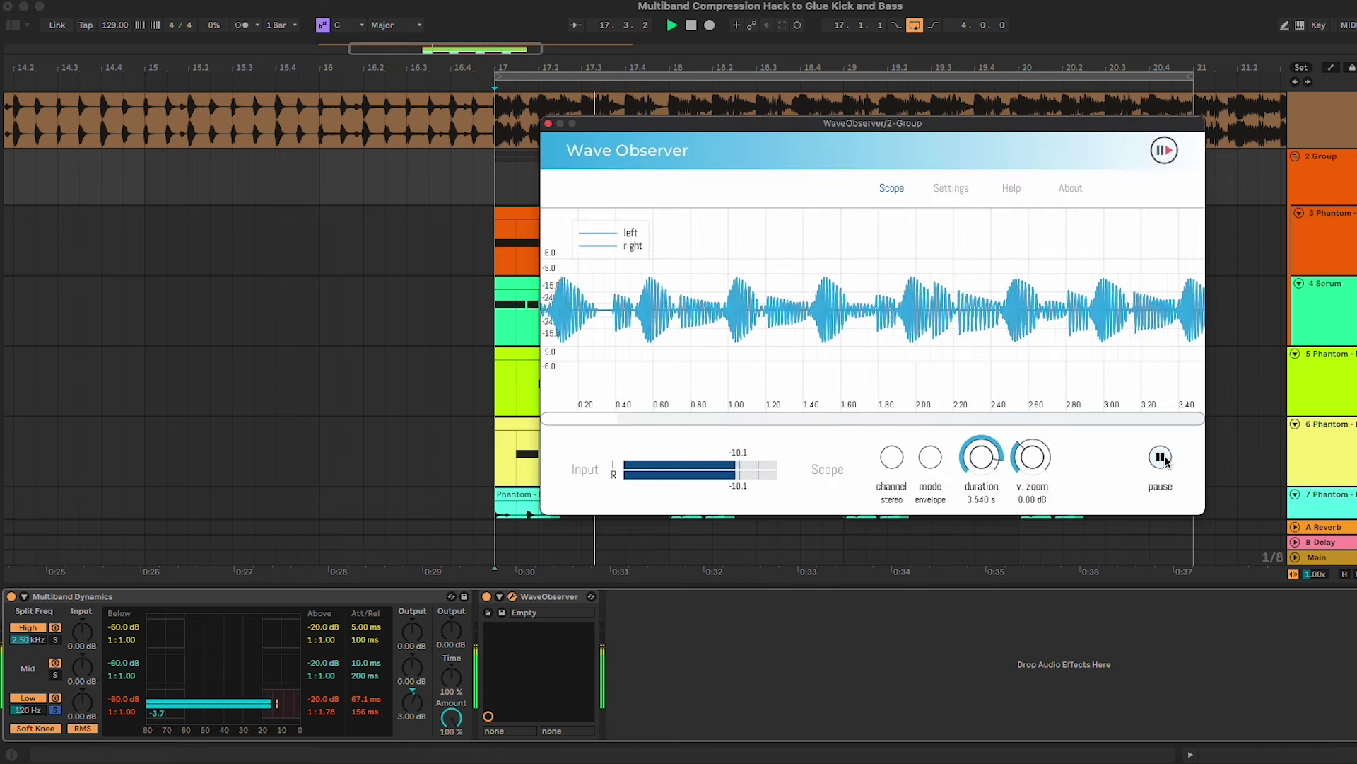
click(1161, 458)
key(space)
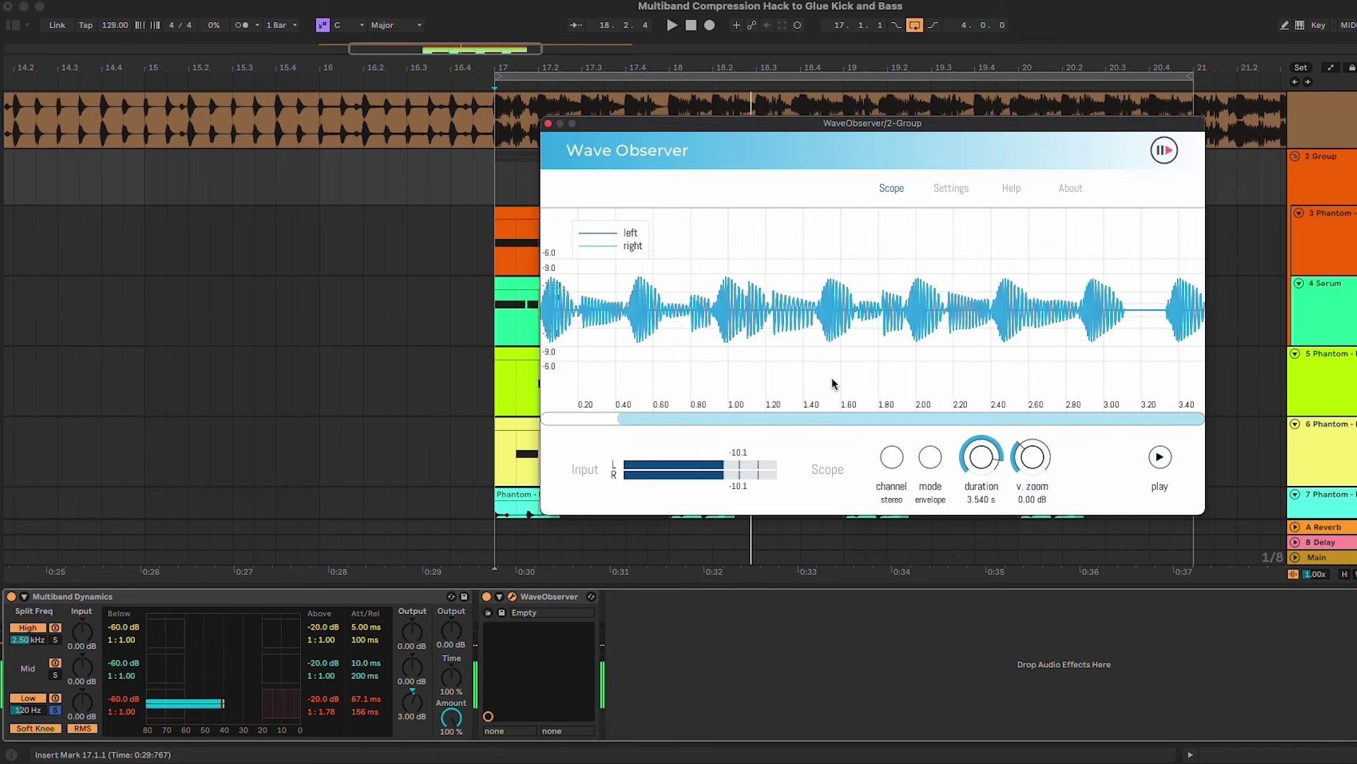
drag(818, 417, 723, 420)
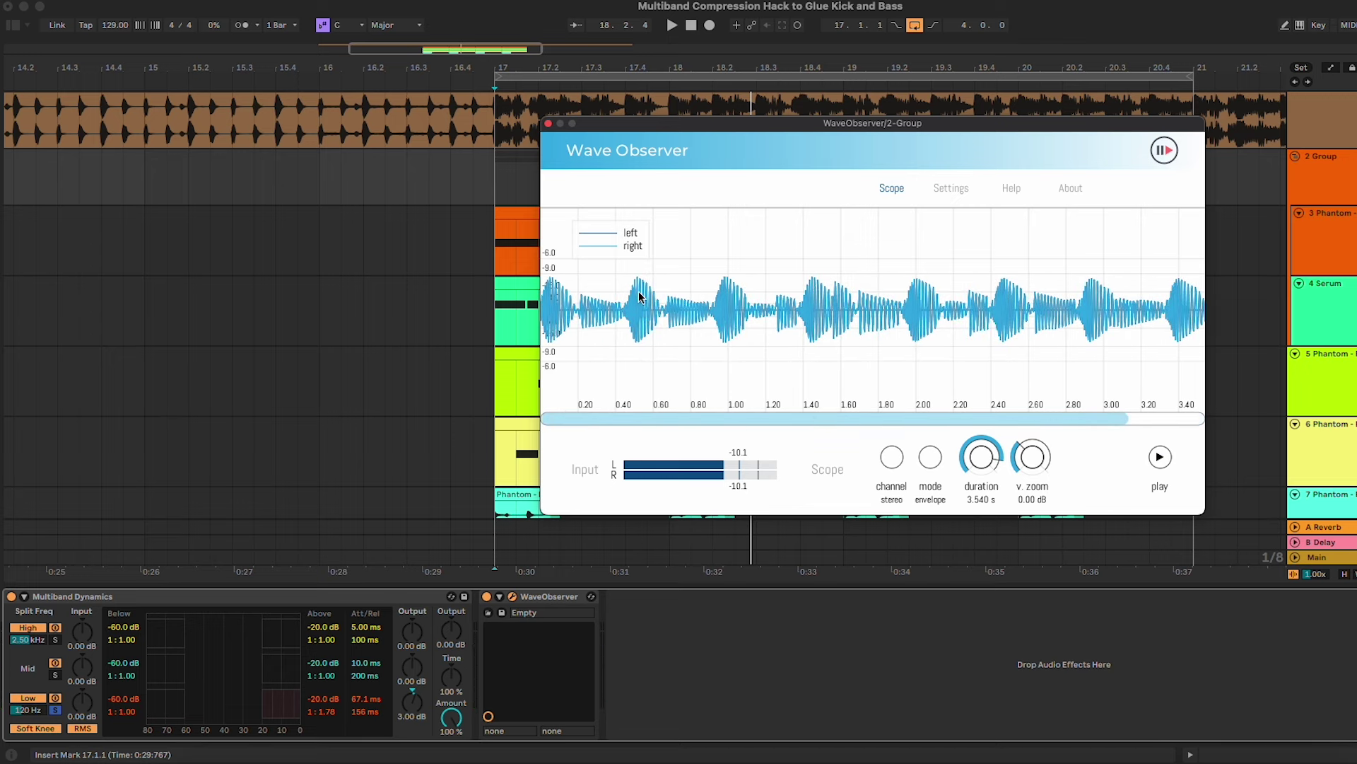
drag(820, 417, 967, 424)
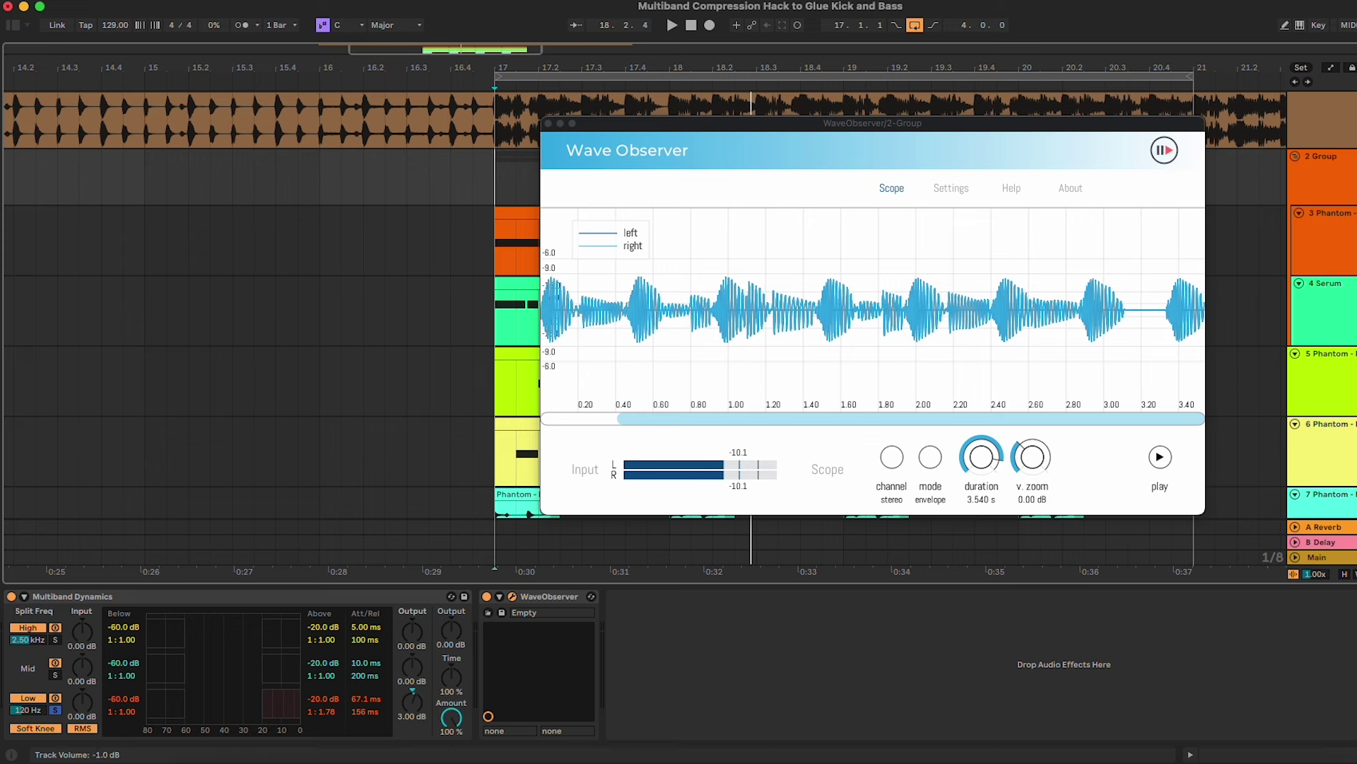
Return to the 2 Group track's devices and turn off the low band solo
click(1339, 247)
click(1340, 173)
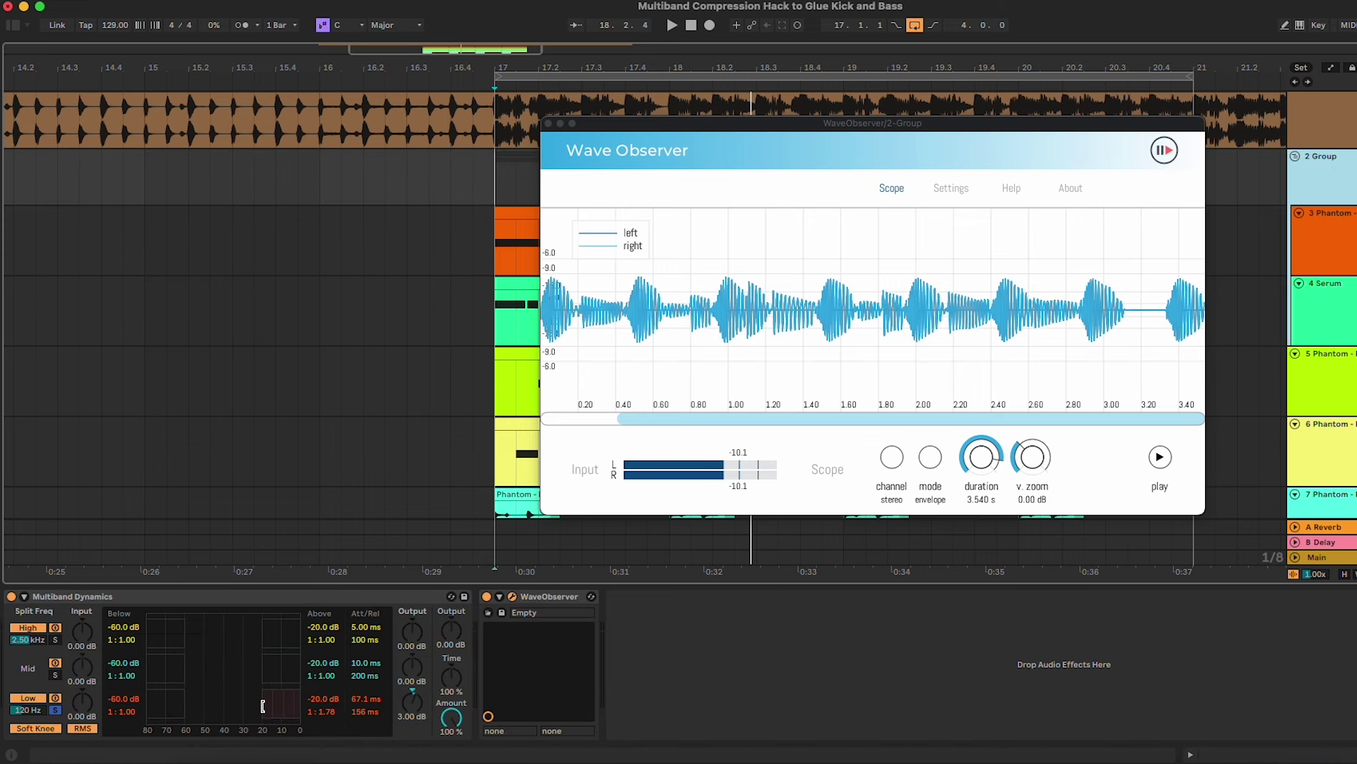
click(55, 710)
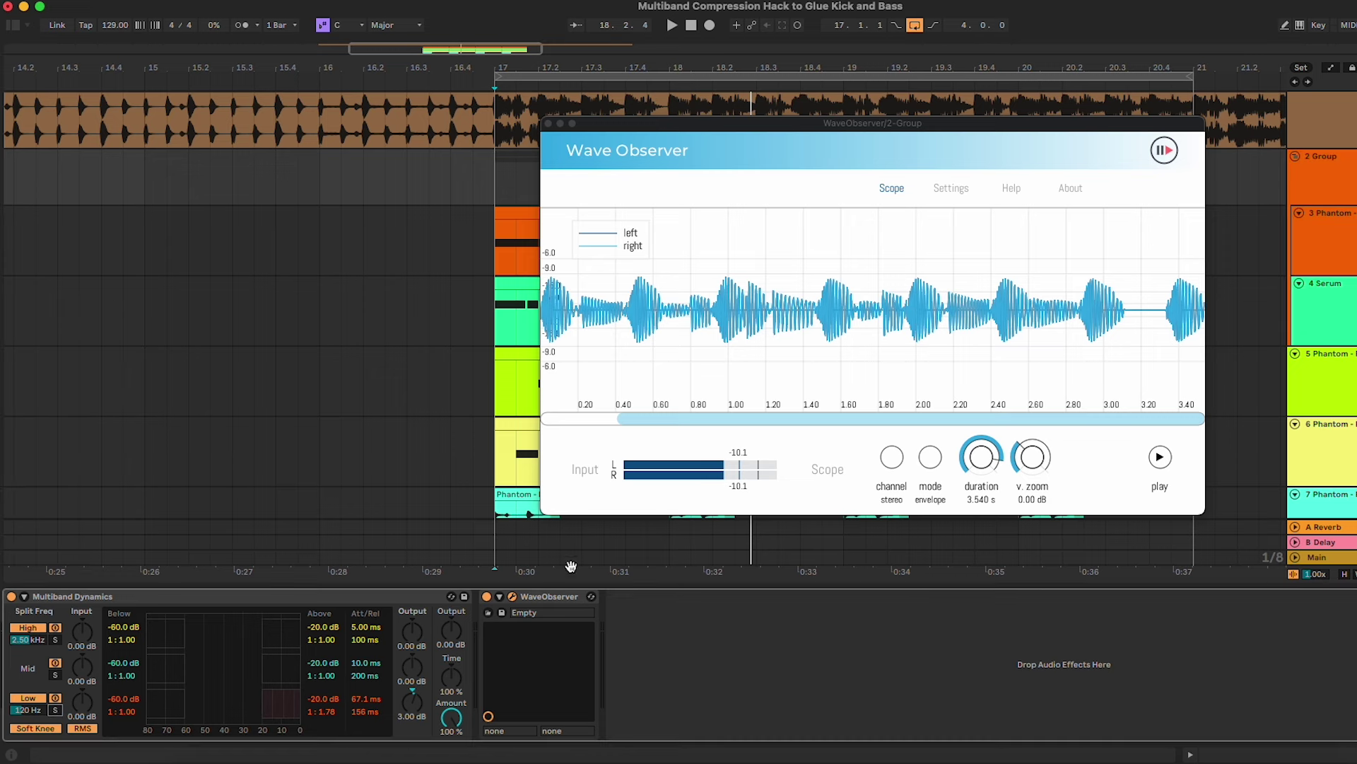
Lower the low band's above threshold to -21.0 dB and raise its output to 4.00 dB, then unsolo
key(space)
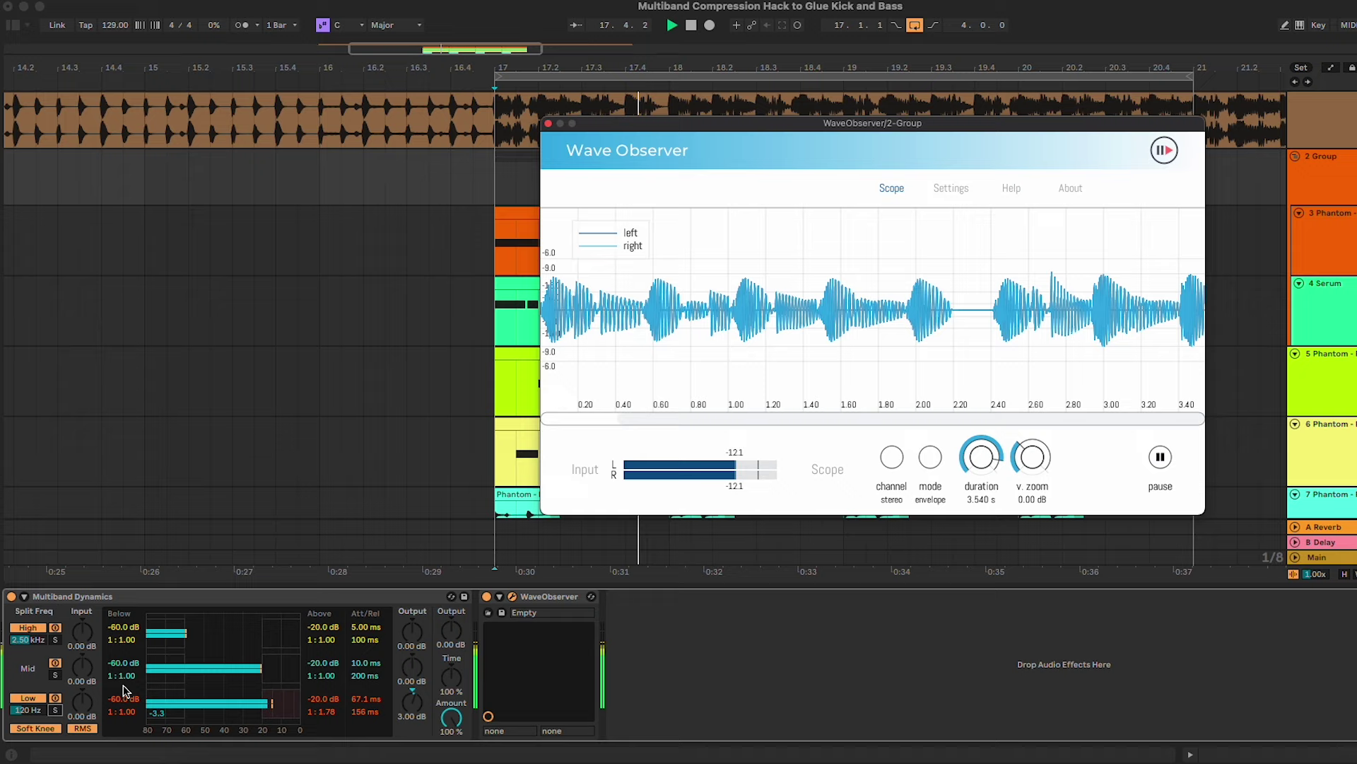
click(58, 711)
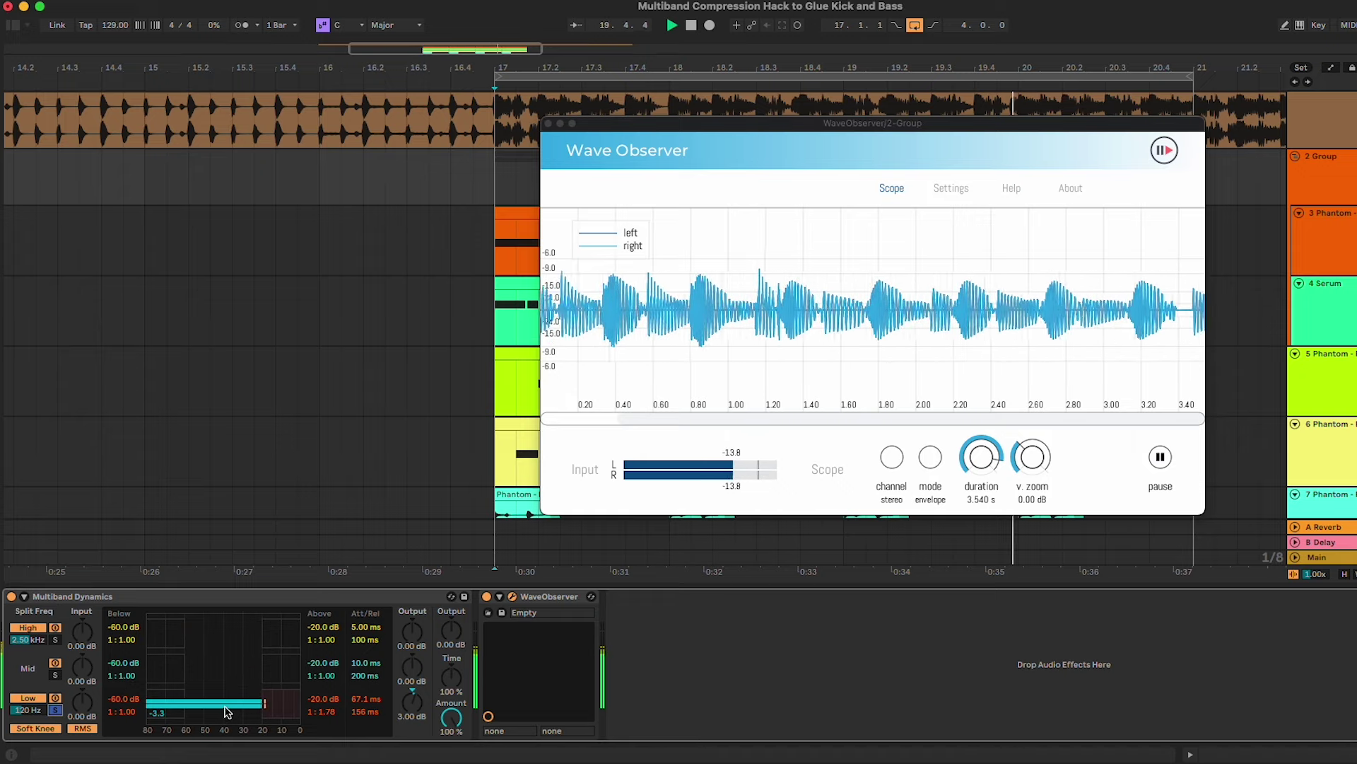
drag(263, 703, 260, 703)
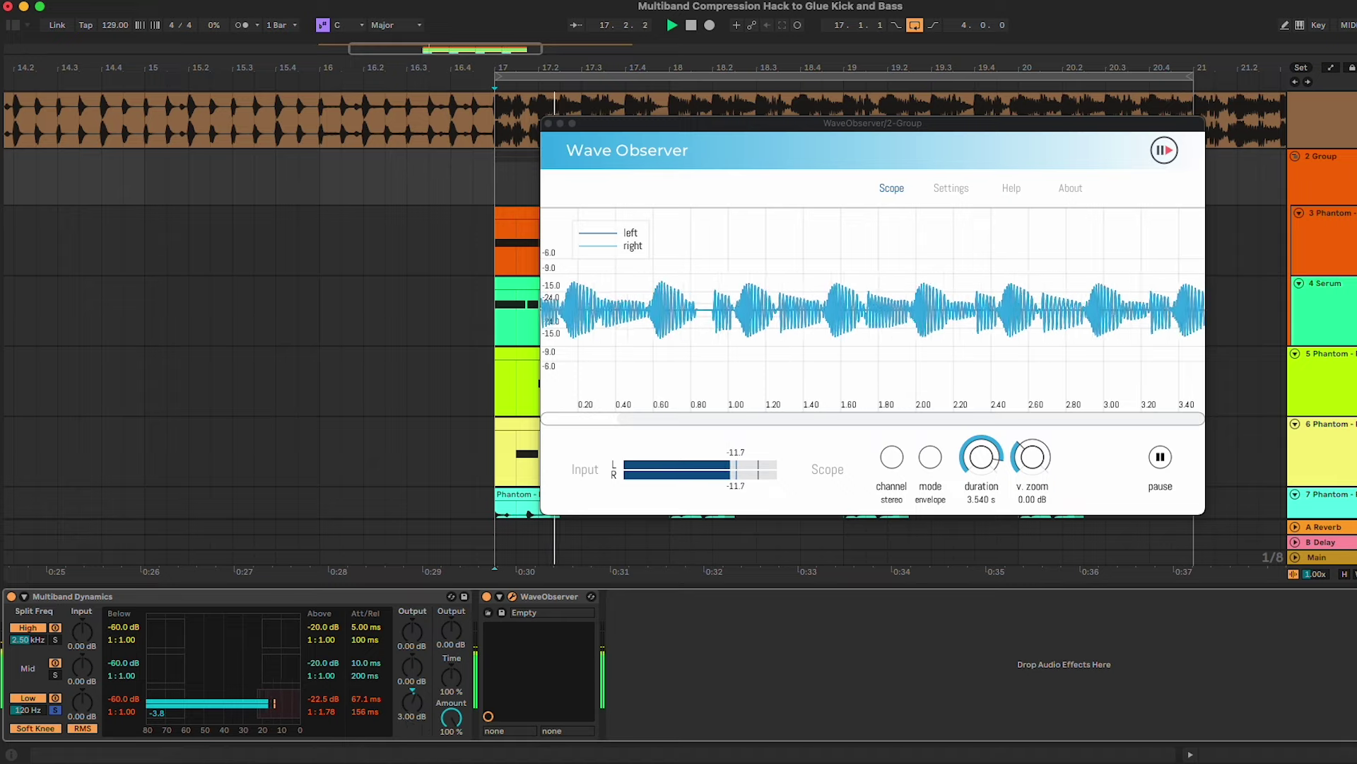
drag(411, 720, 410, 719)
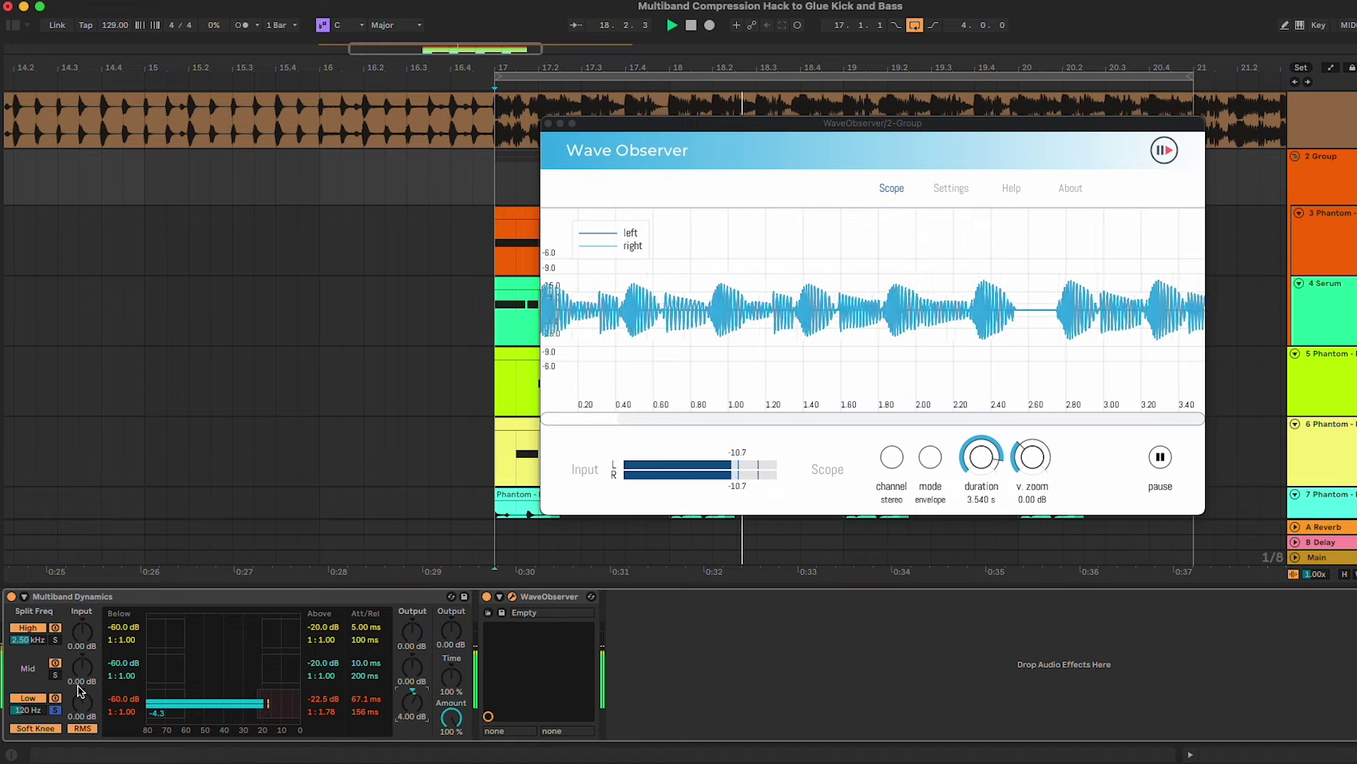
click(55, 710)
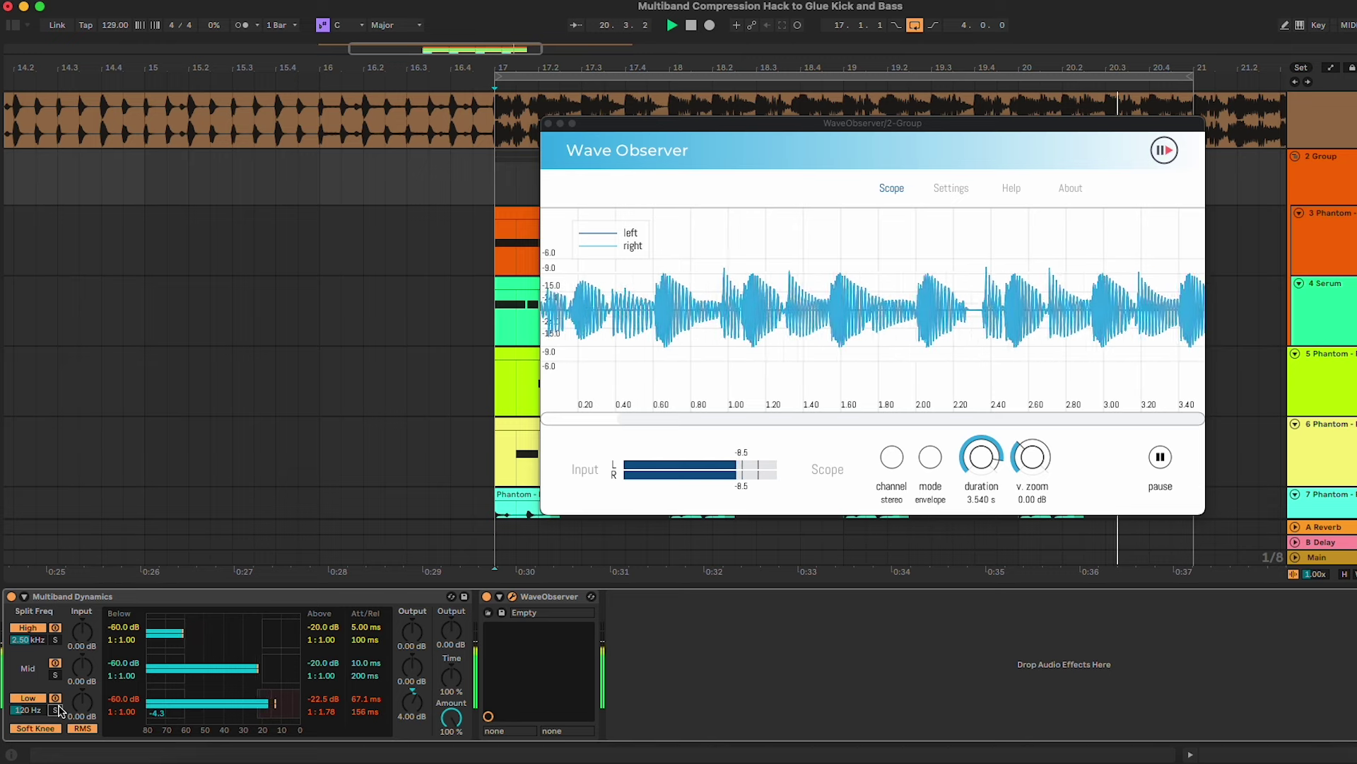
key(space)
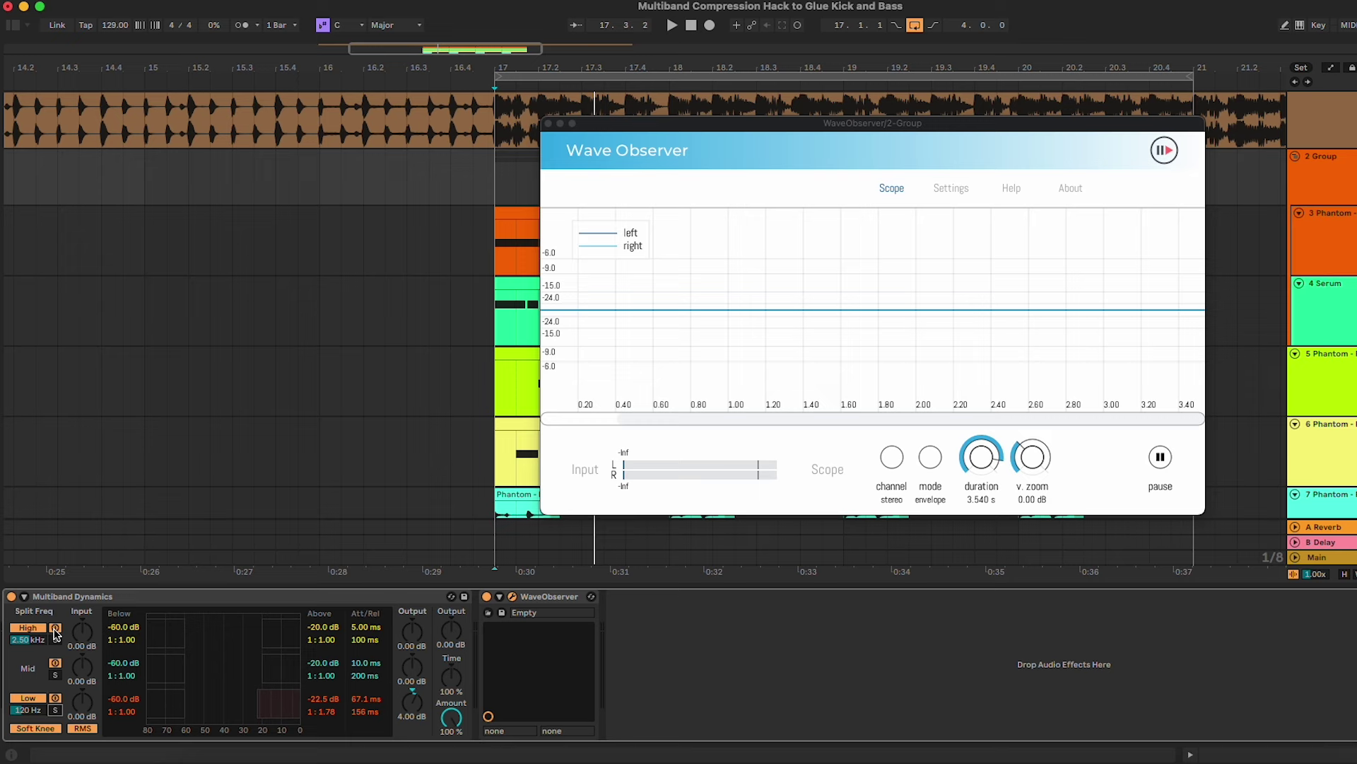
Audition the soloed high band and switch off its compression
key(space)
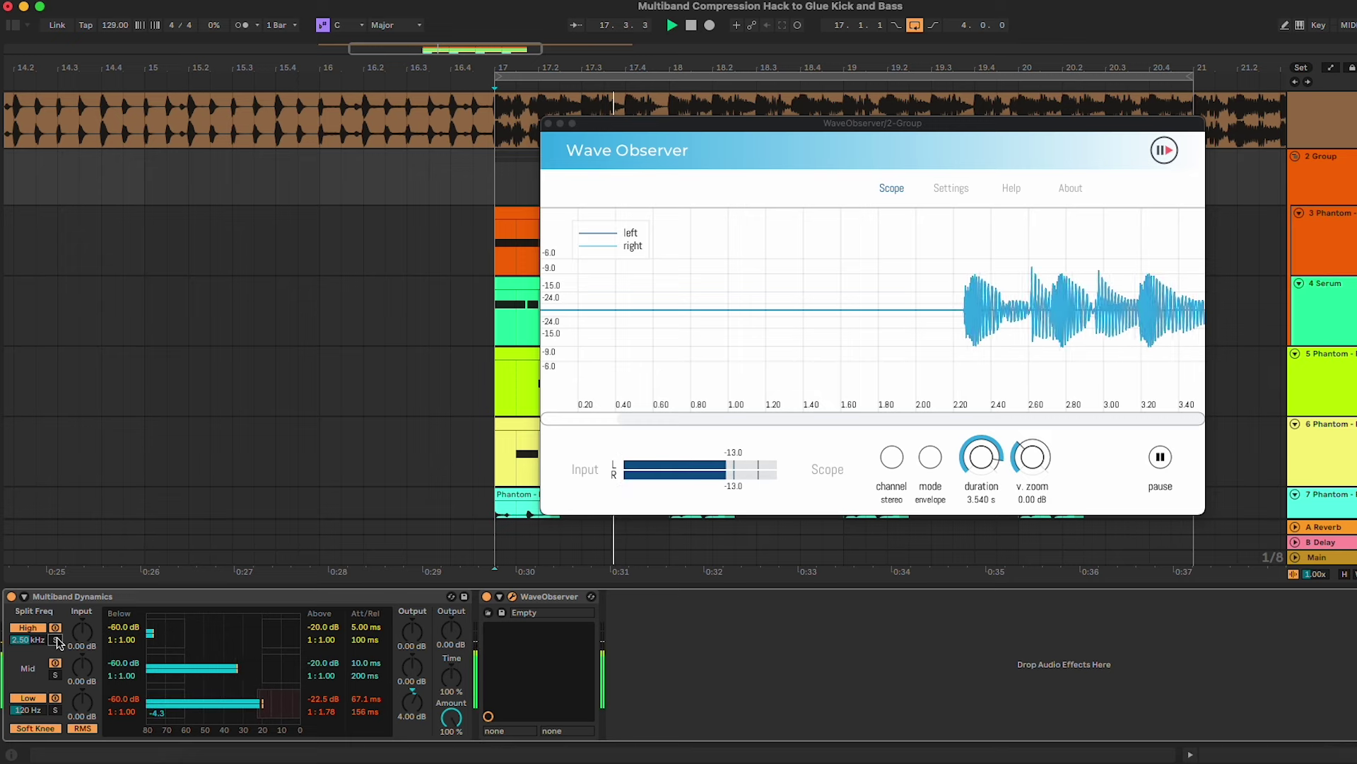
click(55, 640)
key(space)
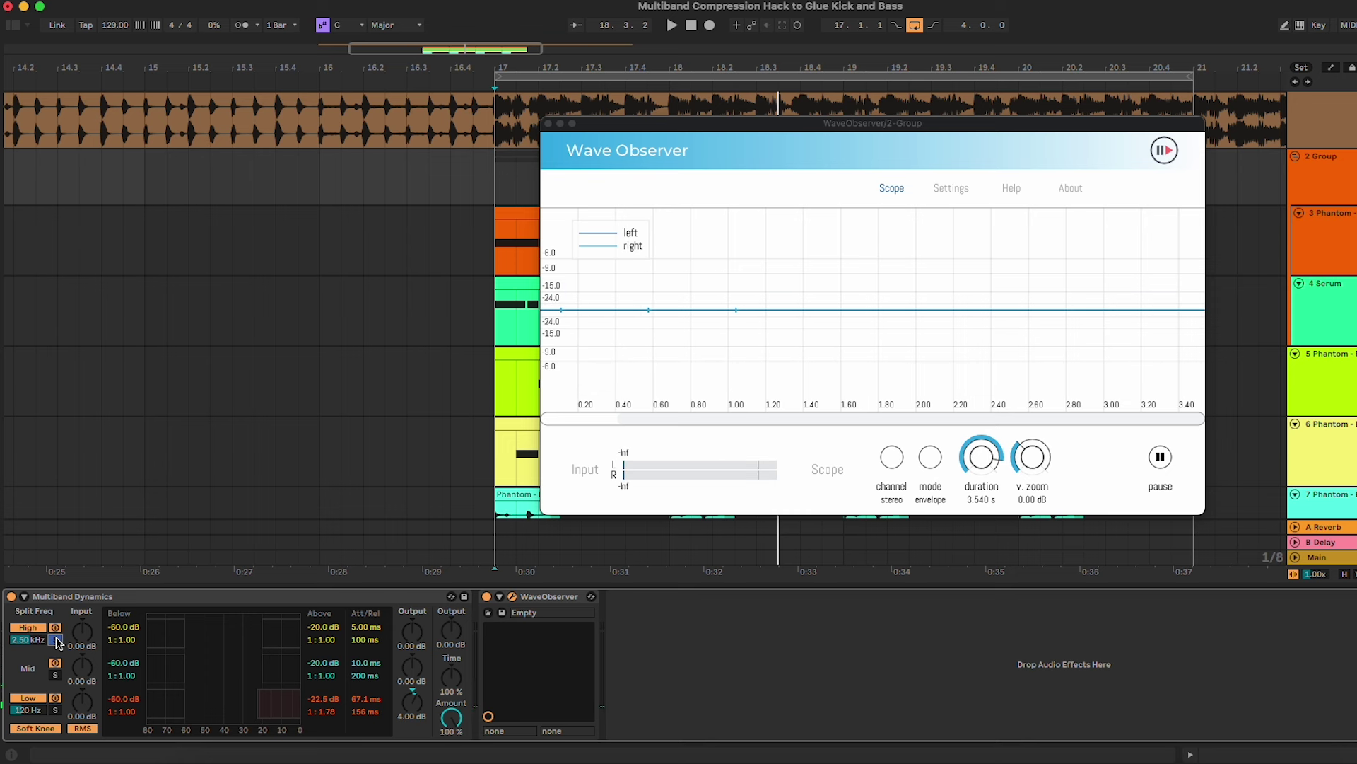
click(55, 627)
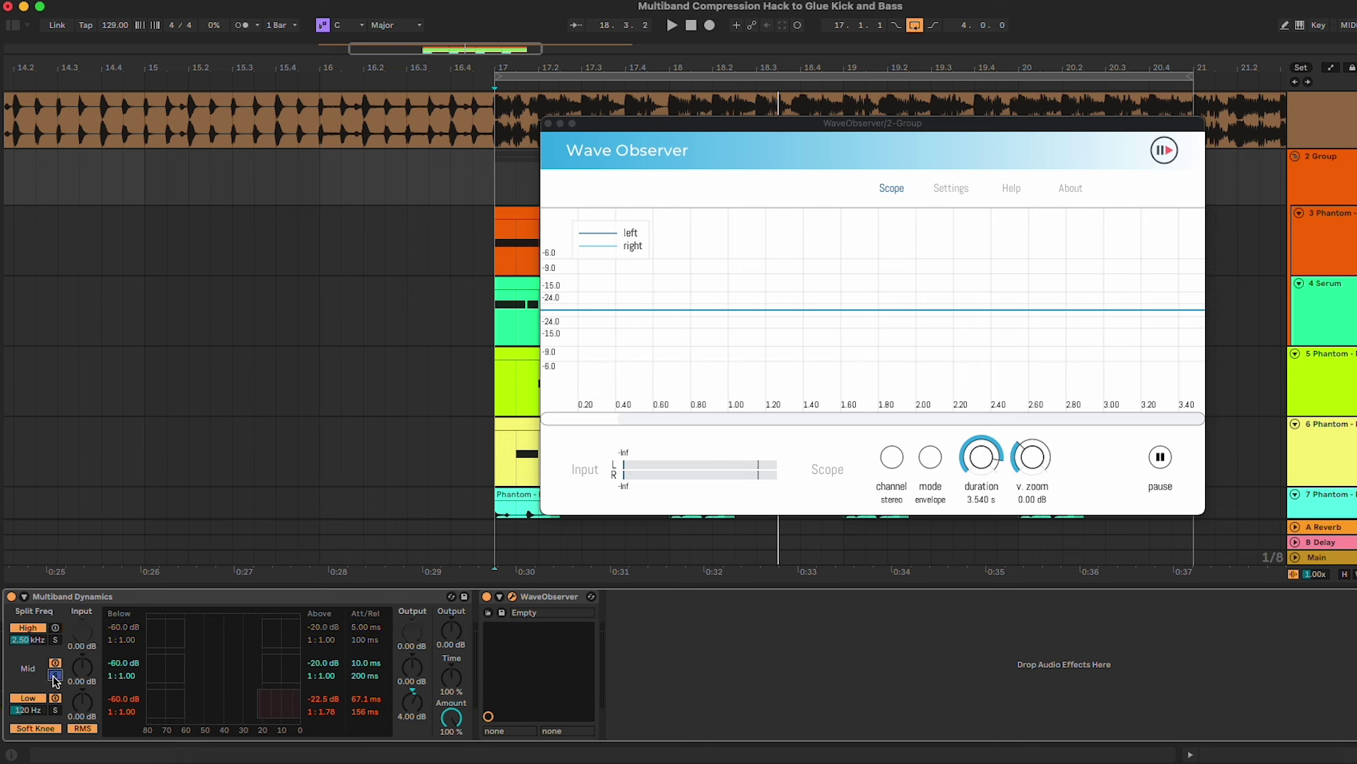
Tune the mid band compression with 1.00 dB output during playback, then unsolo the mid band
key(space)
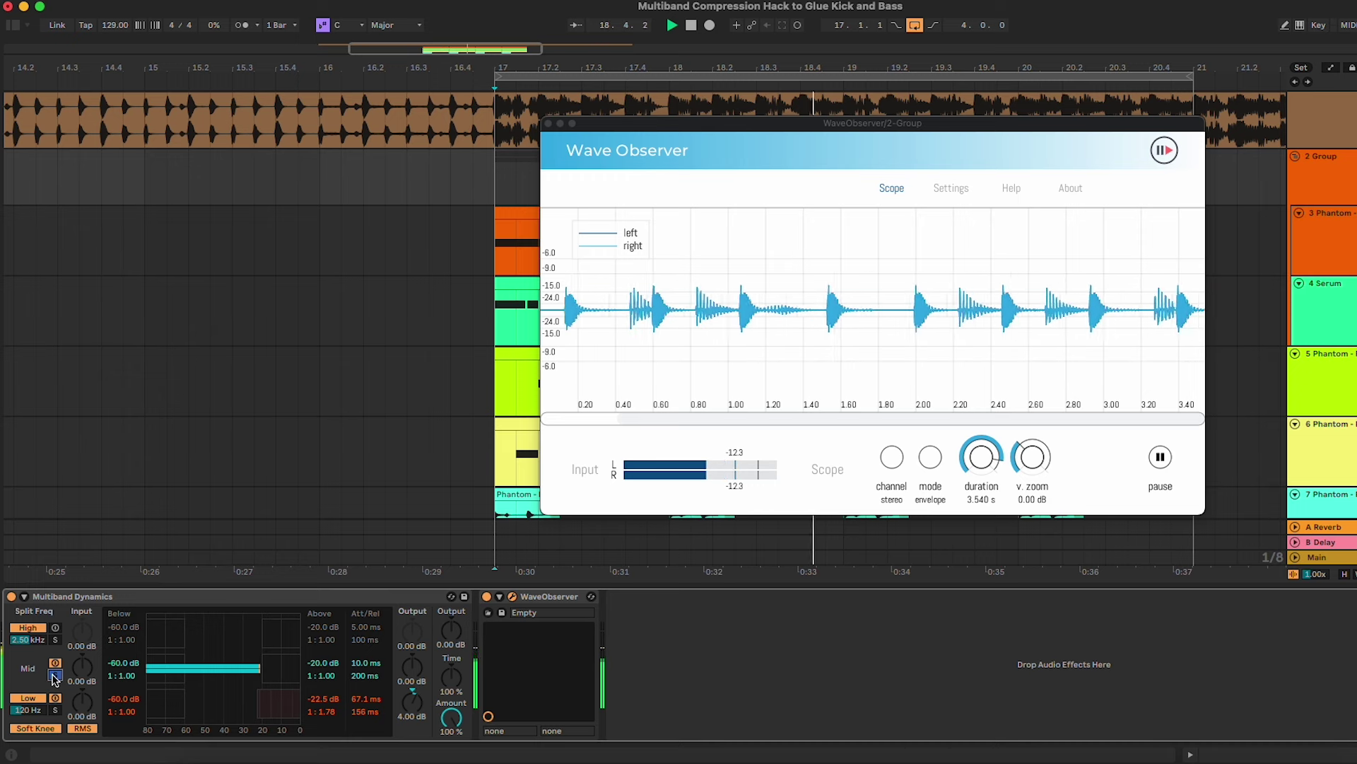
key(space)
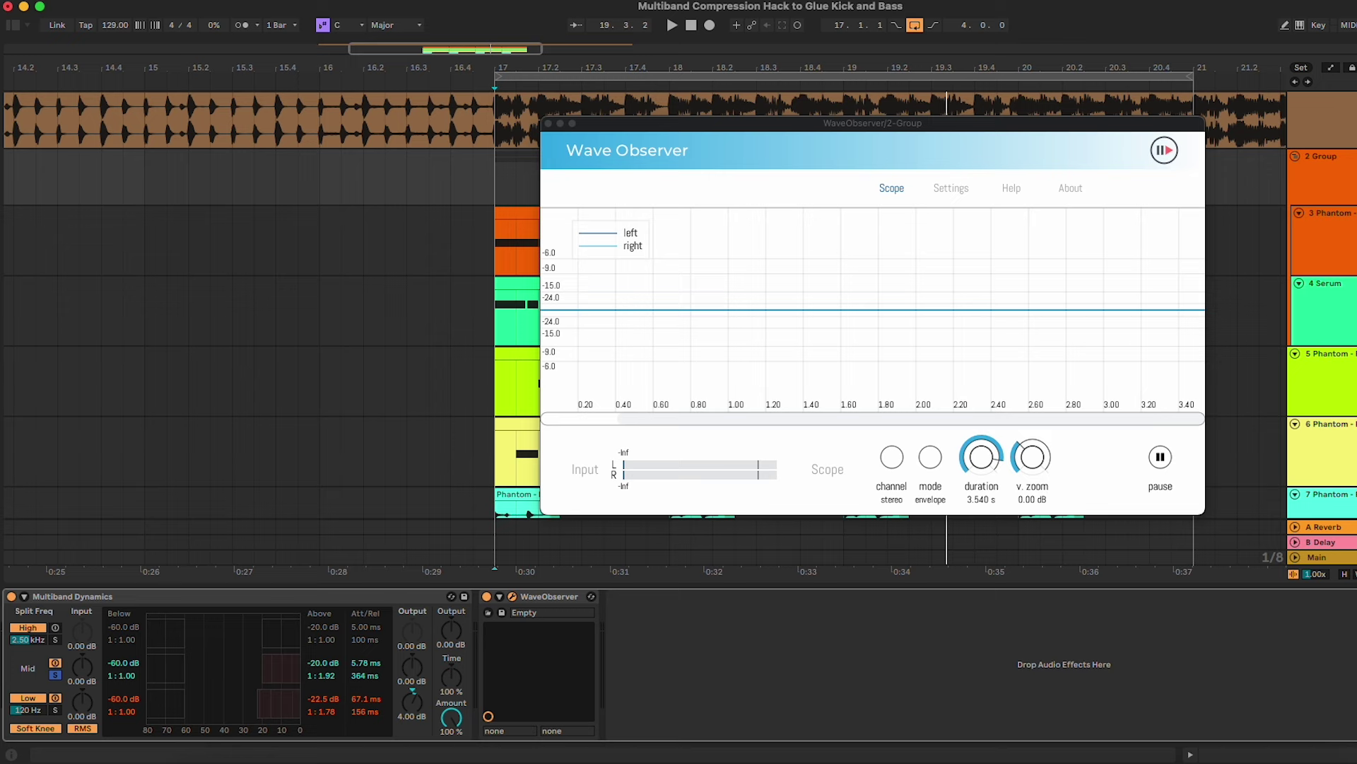
key(space)
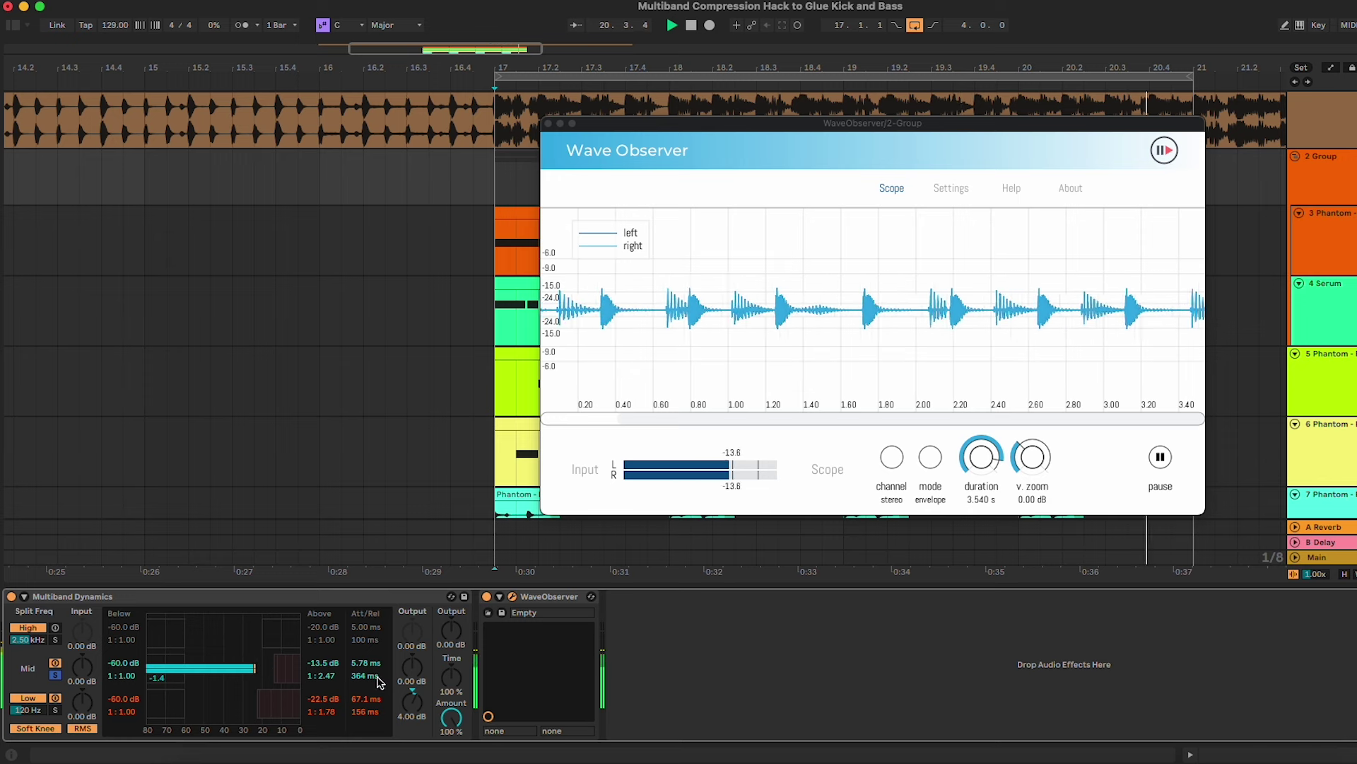
drag(410, 680, 410, 675)
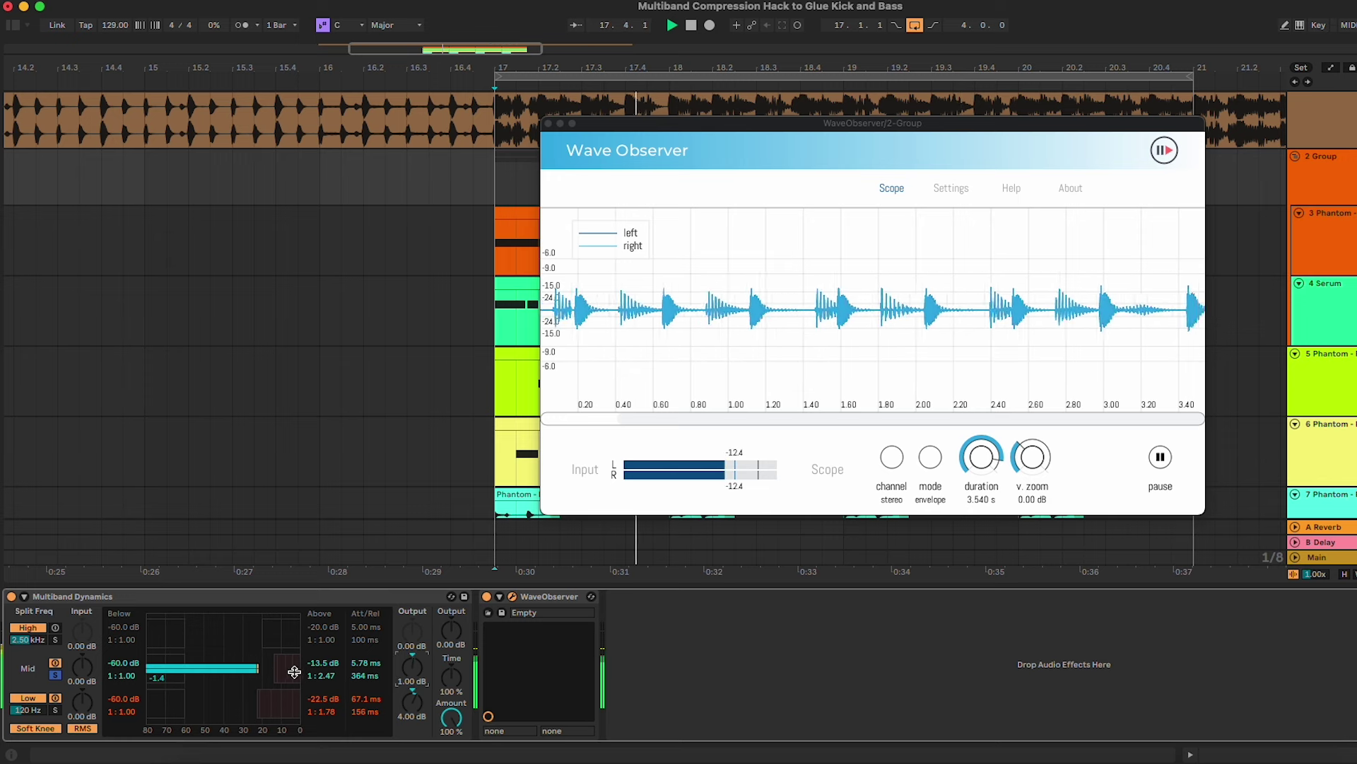
click(55, 676)
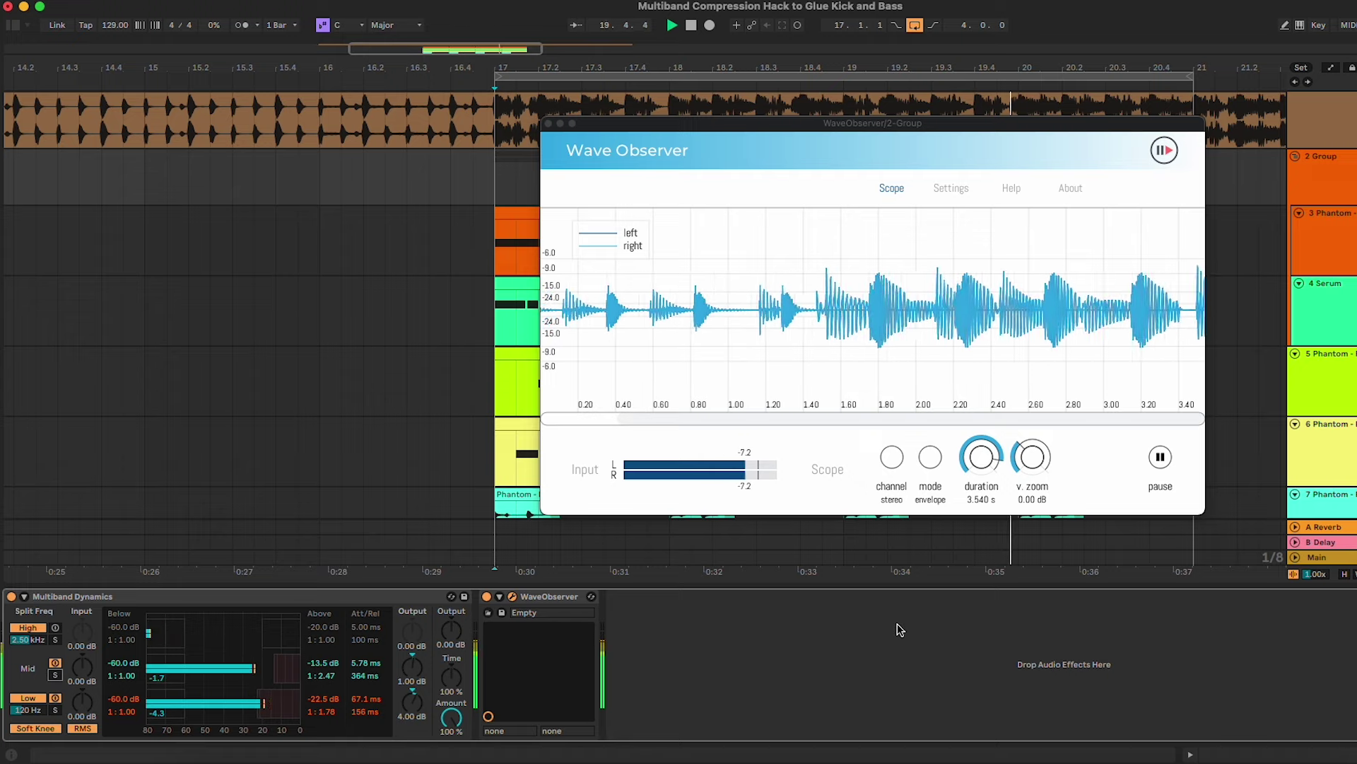
key(space)
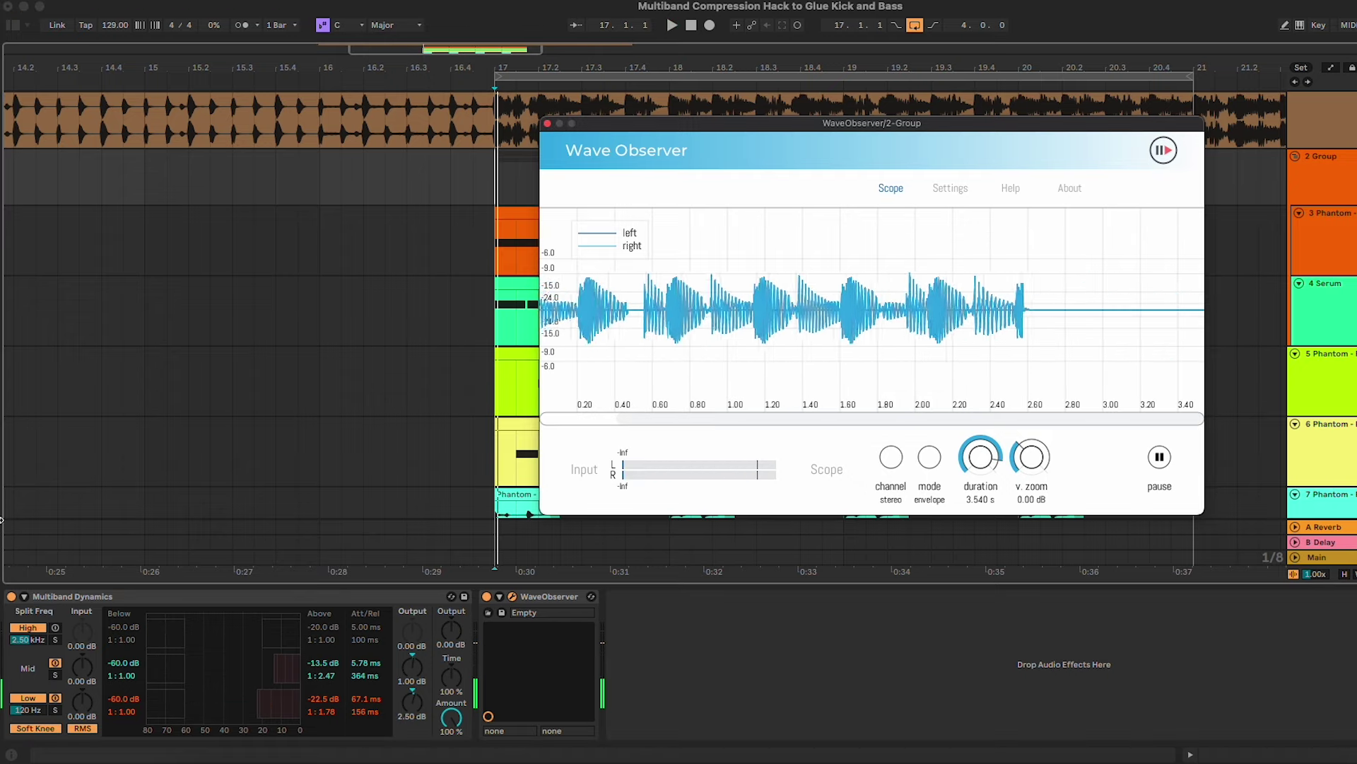
click(11, 596)
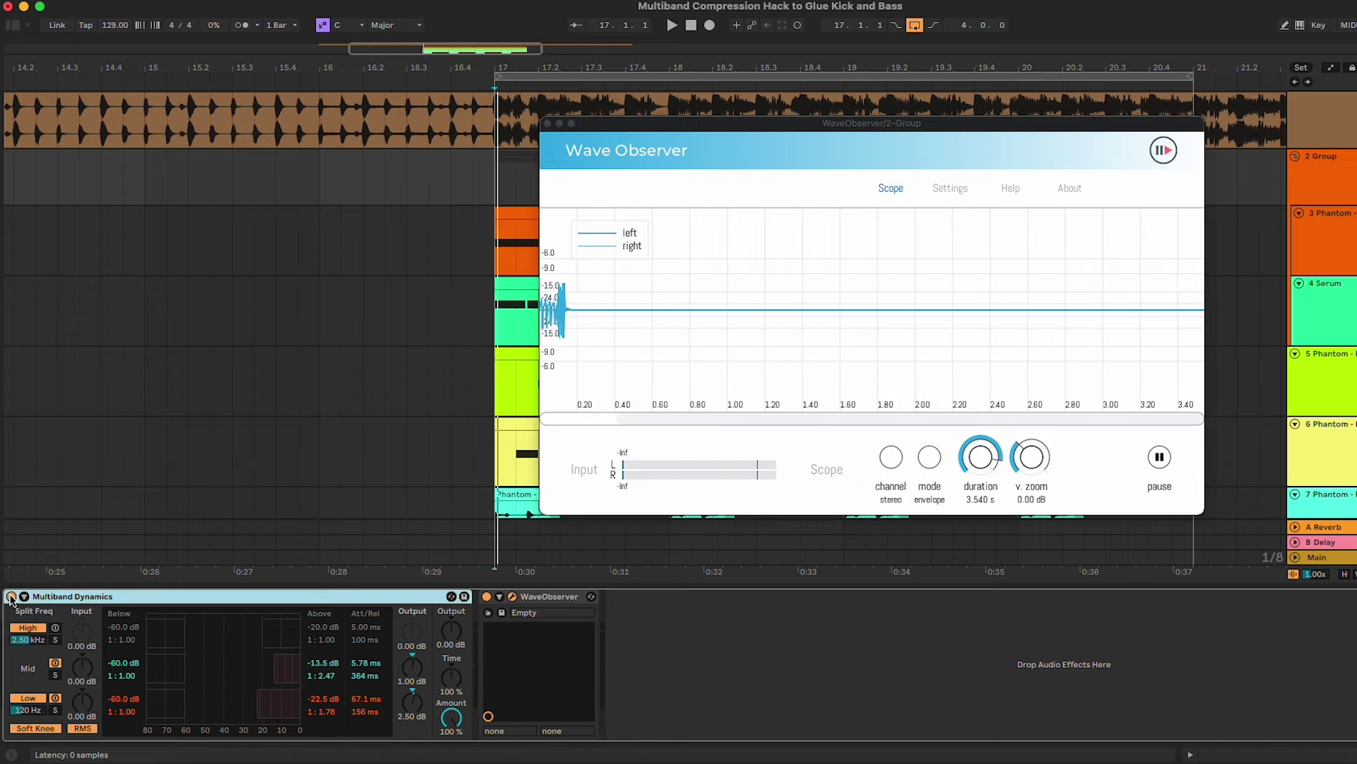
A/B compare the group with Multiband Dynamics bypassed and re-enabled
drag(892, 124, 842, 120)
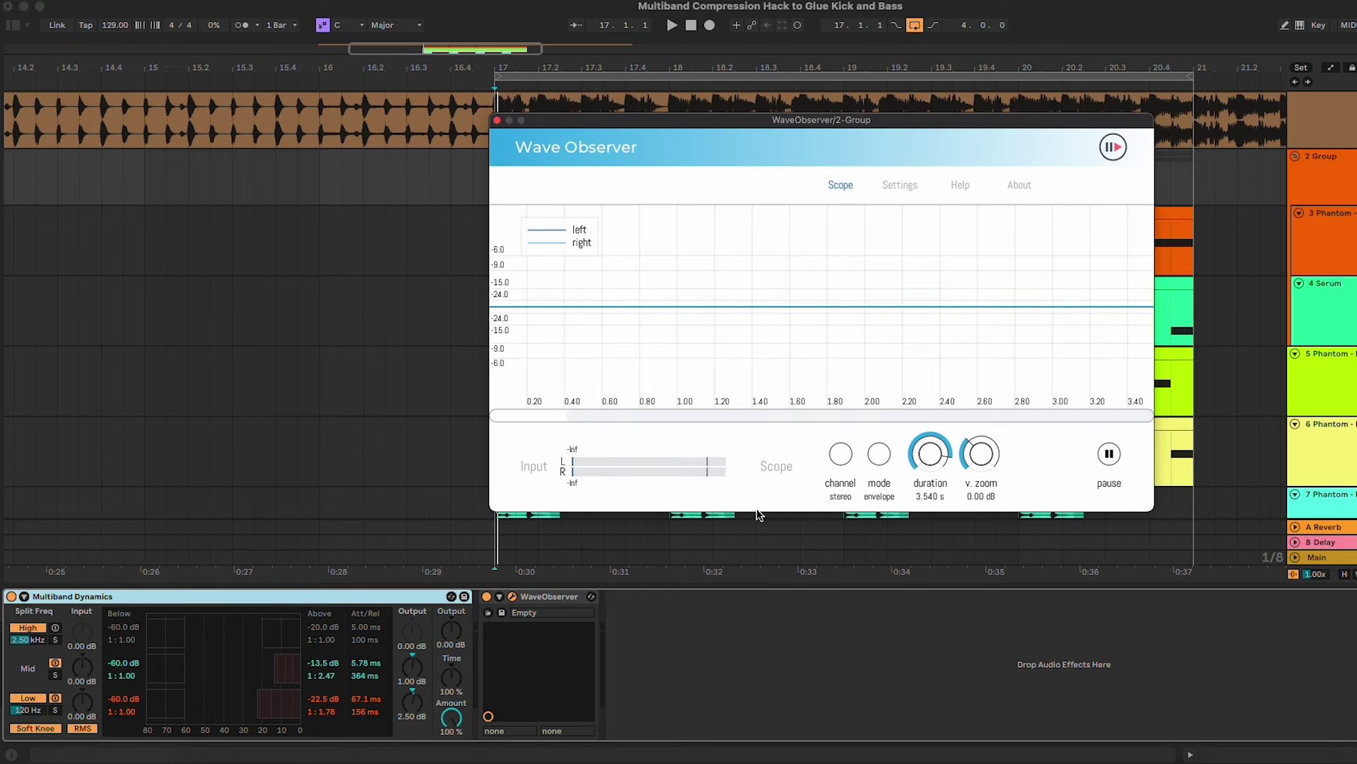
click(11, 597)
key(space)
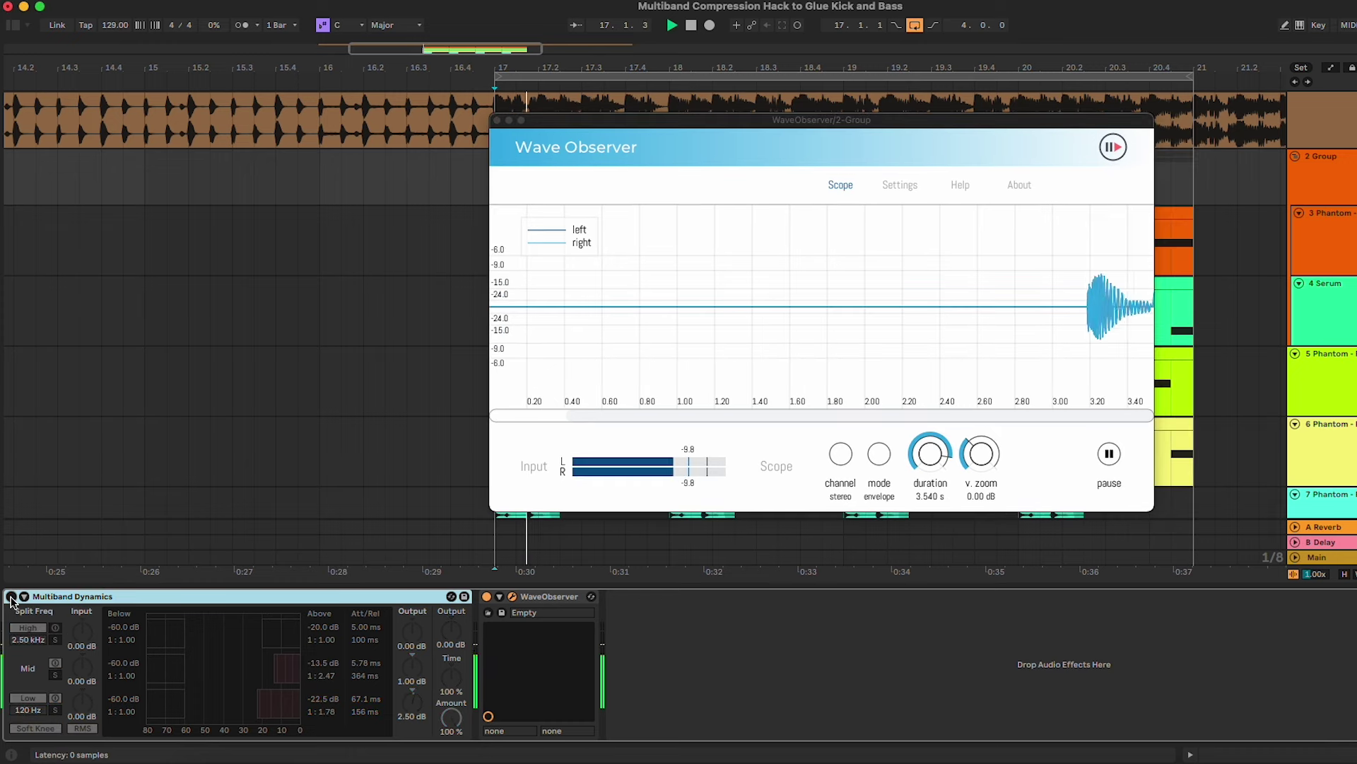
click(11, 597)
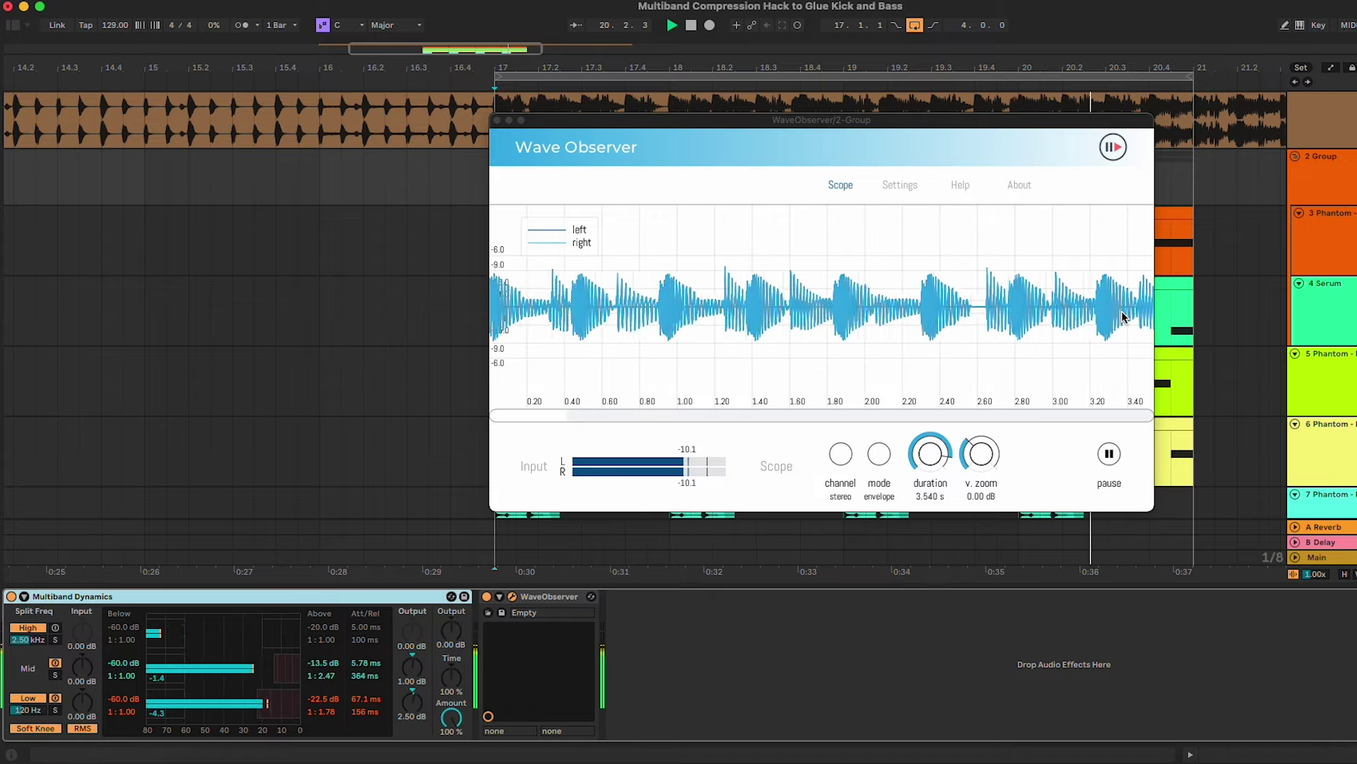
Lower the overall output to -1.12 dB and bypass the reference track's Multiband Dynamics
click(451, 630)
drag(451, 630, 451, 638)
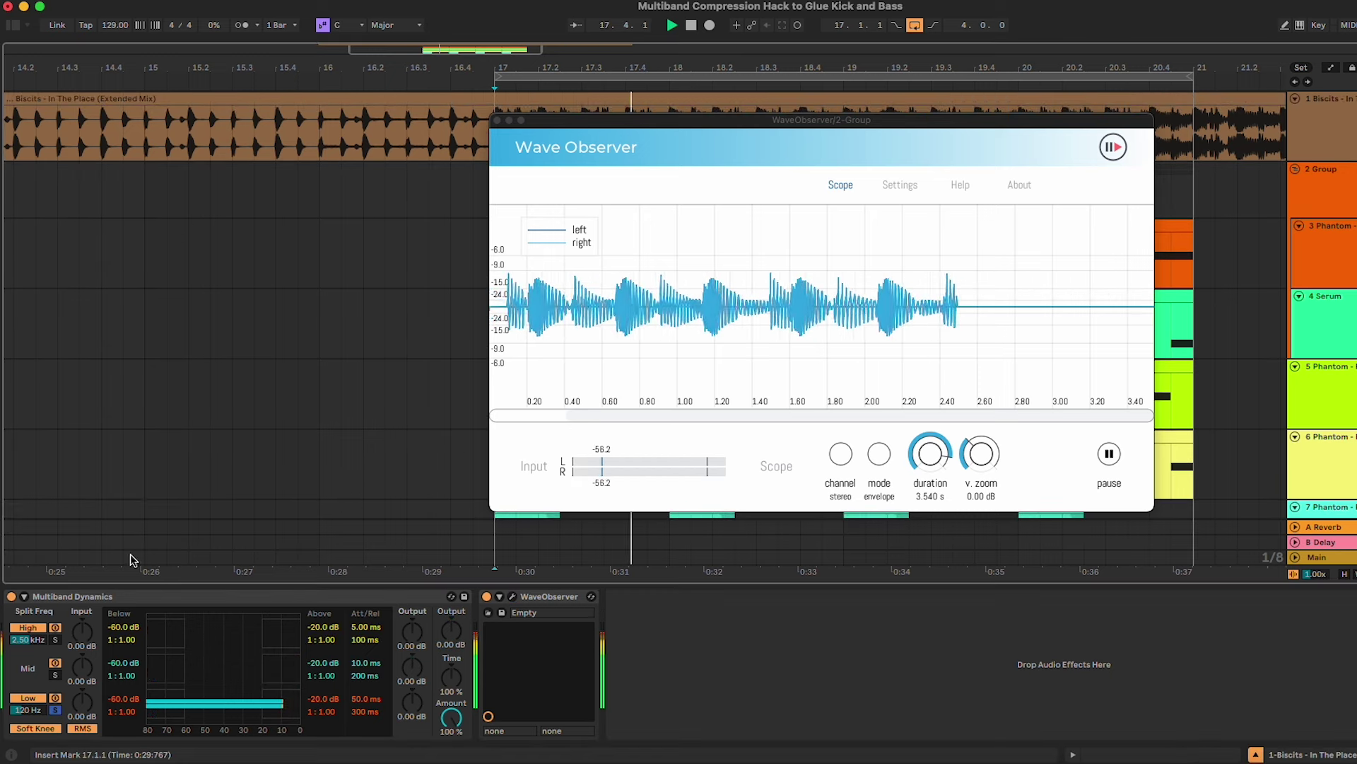
click(11, 596)
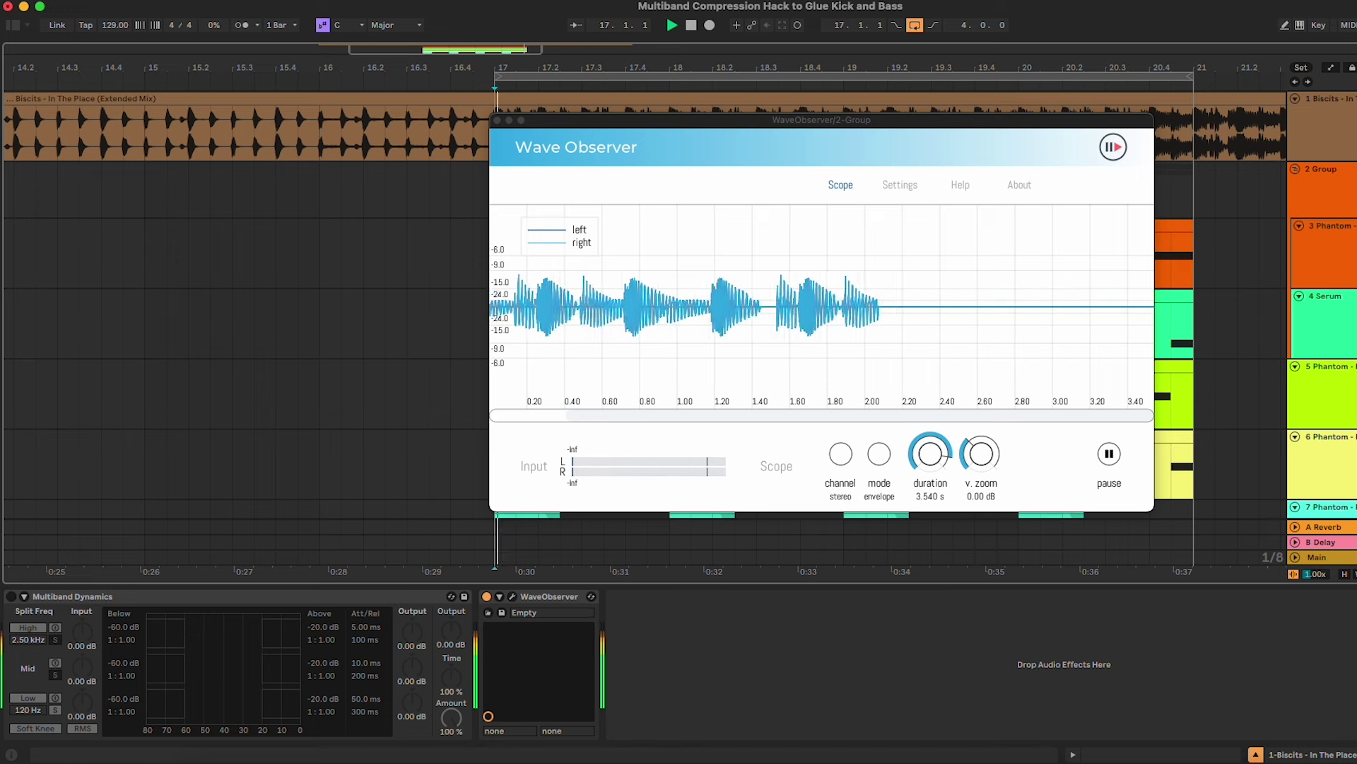
click(549, 121)
Close Wave Observer, stop playback, and select the 2 Group track's Multiband Dynamics device
click(497, 121)
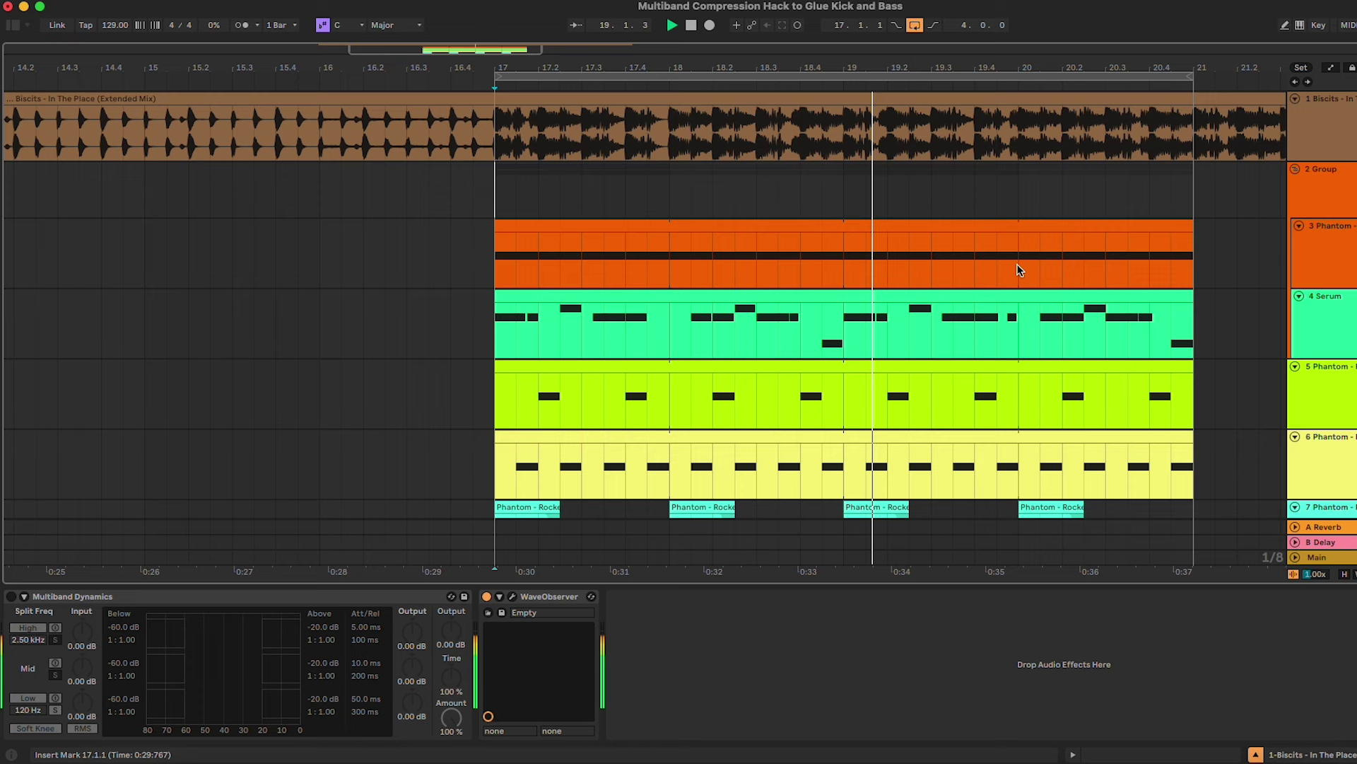
click(1016, 267)
key(space)
scroll(1132, 262, down, 1)
scroll(1216, 254, up, 1)
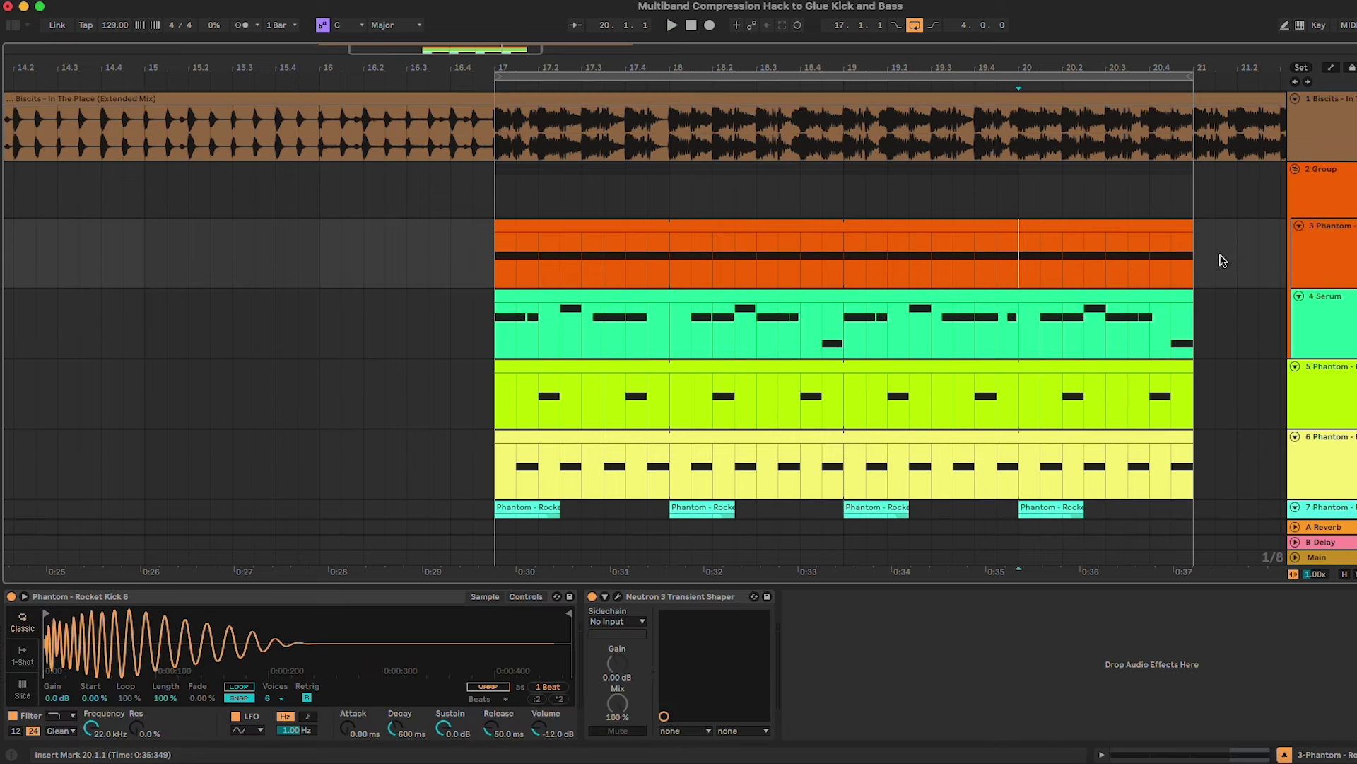
click(1341, 149)
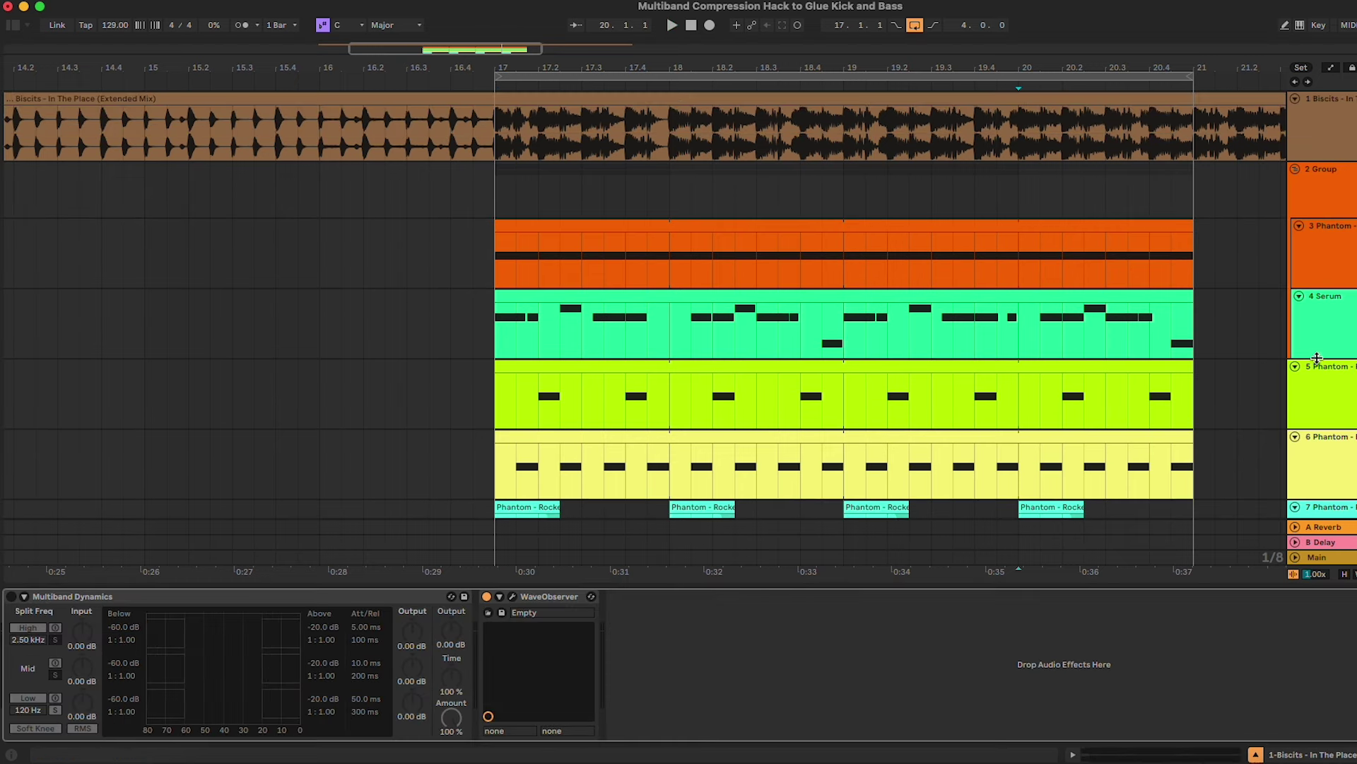
click(1344, 206)
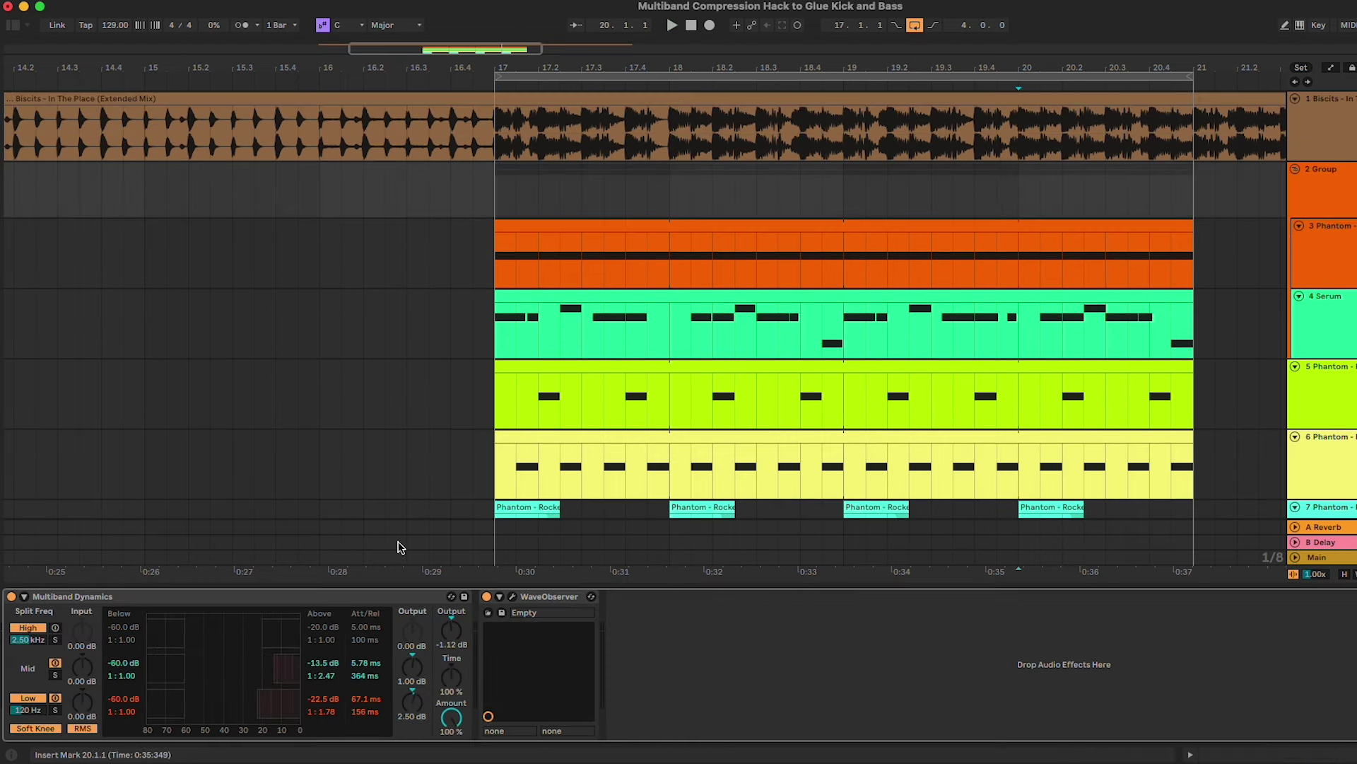
click(387, 598)
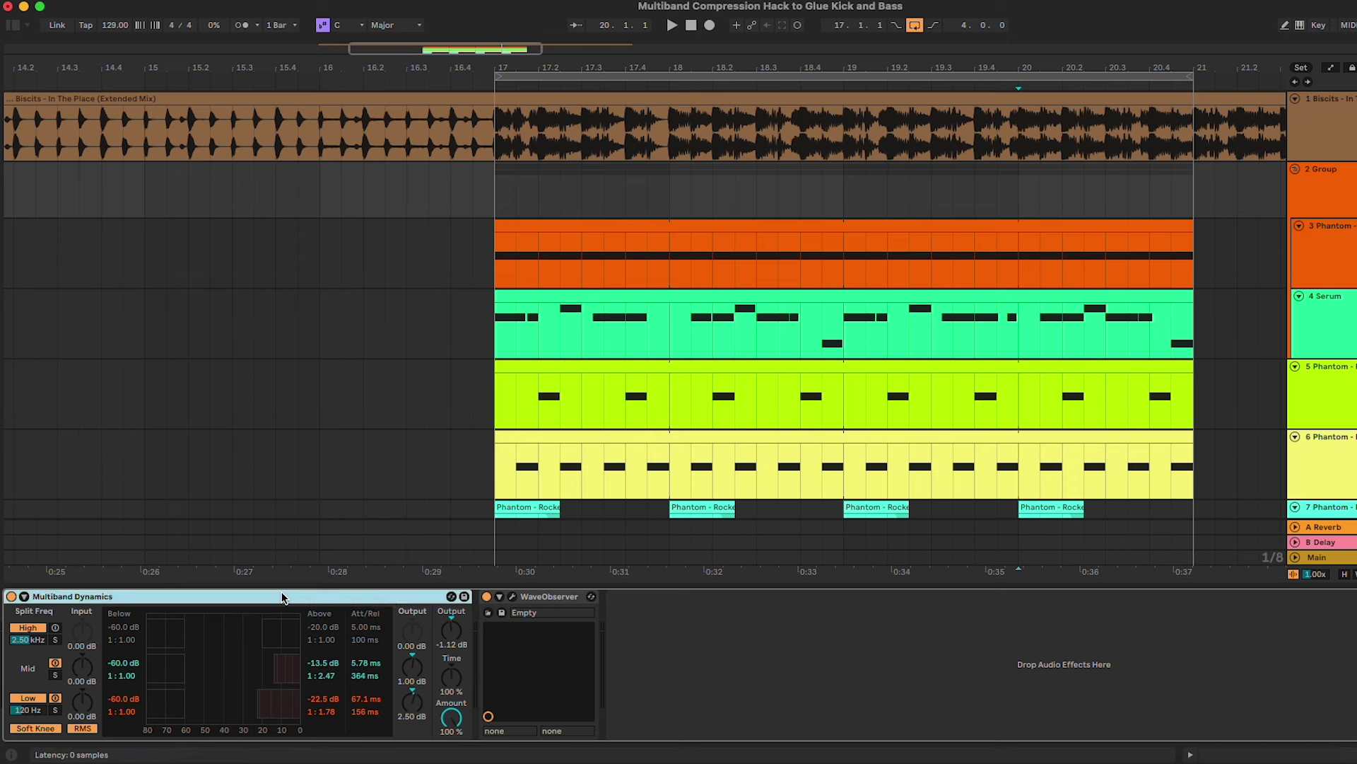